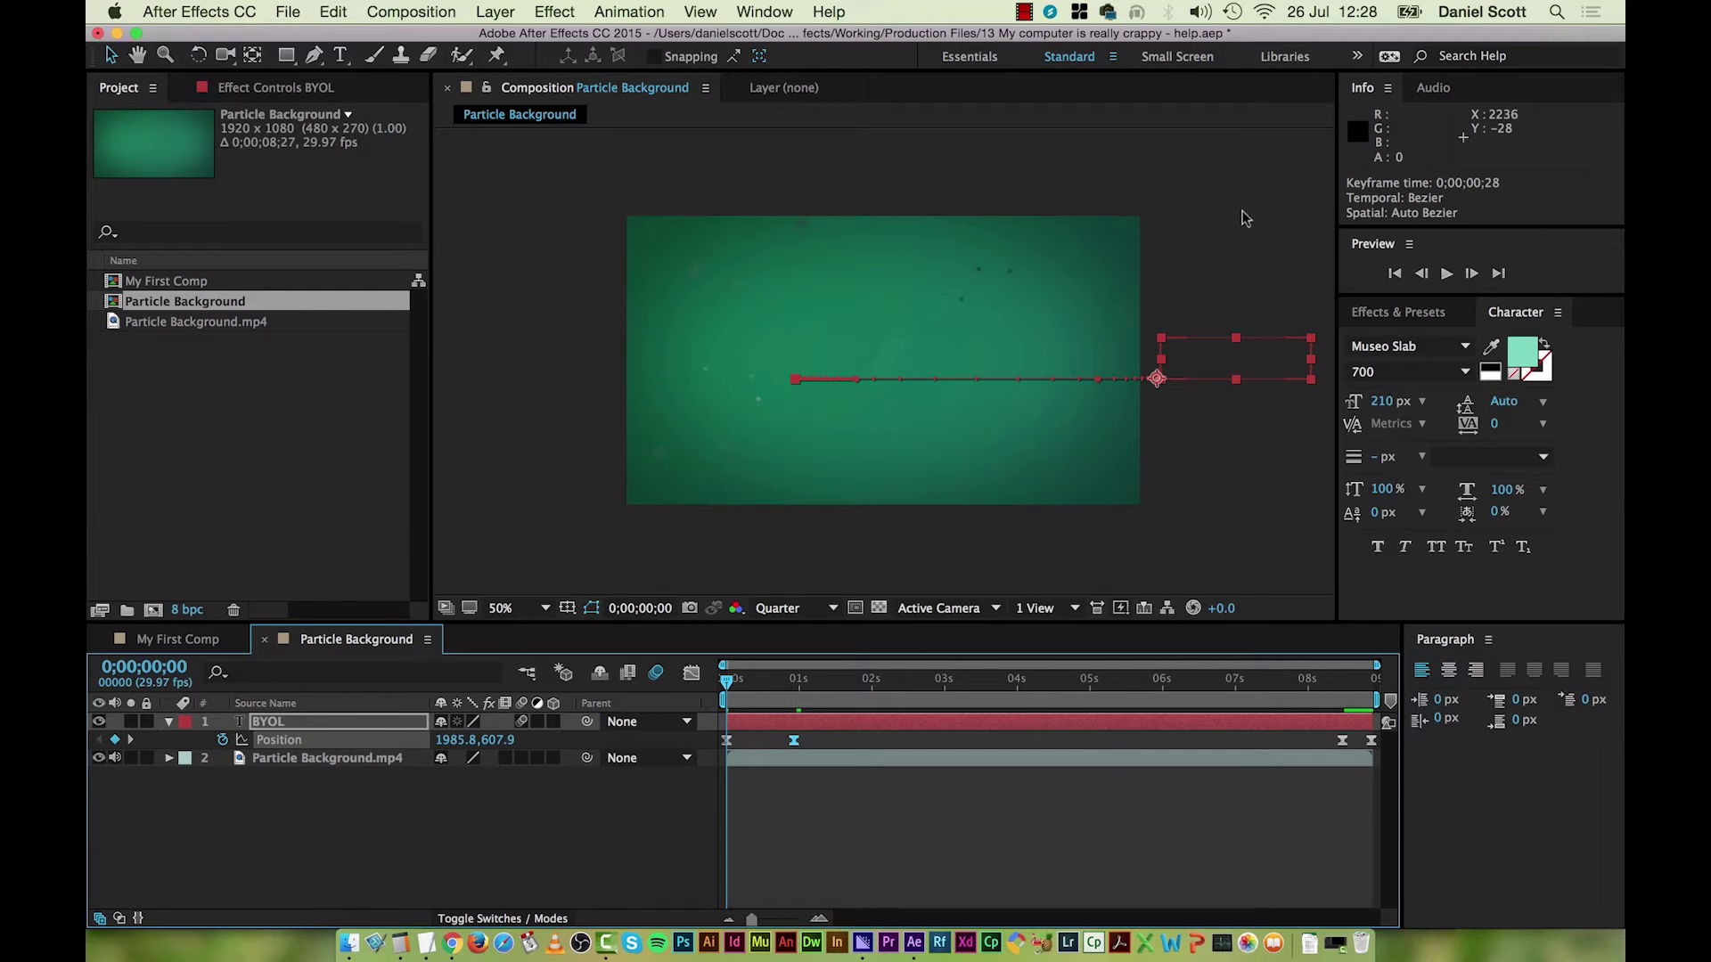
- Show the Preview panel and enlarge it to reveal its playback options, including Skip
click(800, 16)
click(1270, 307)
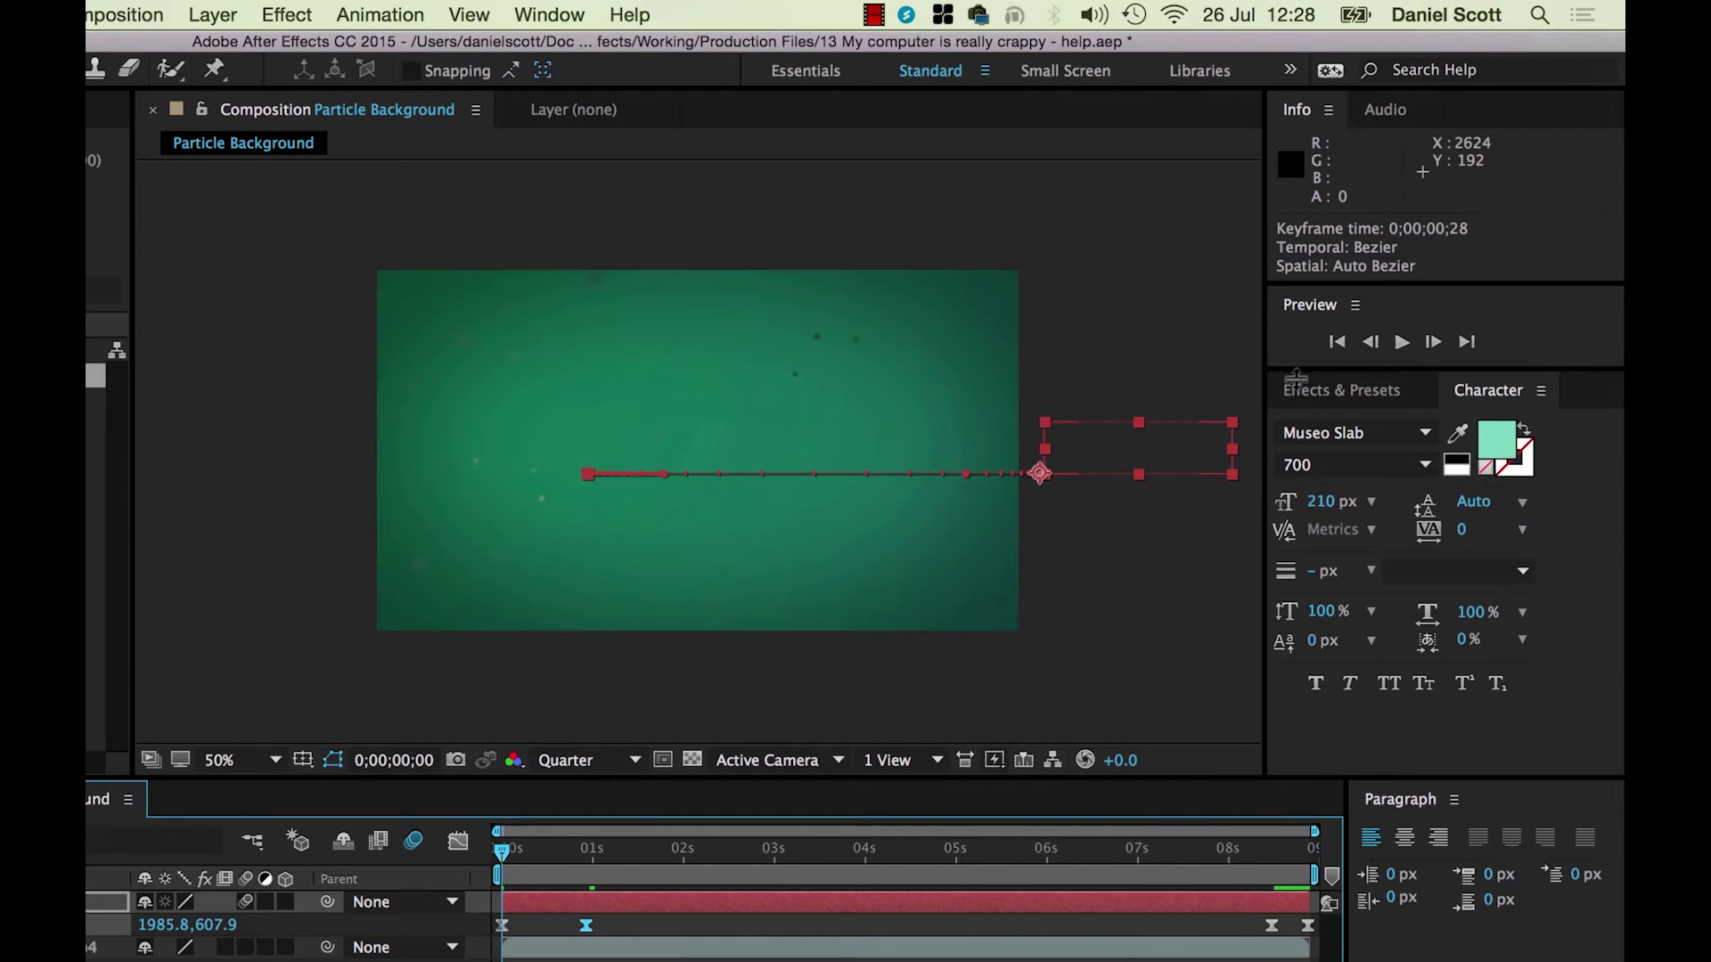
drag(1297, 369, 1348, 749)
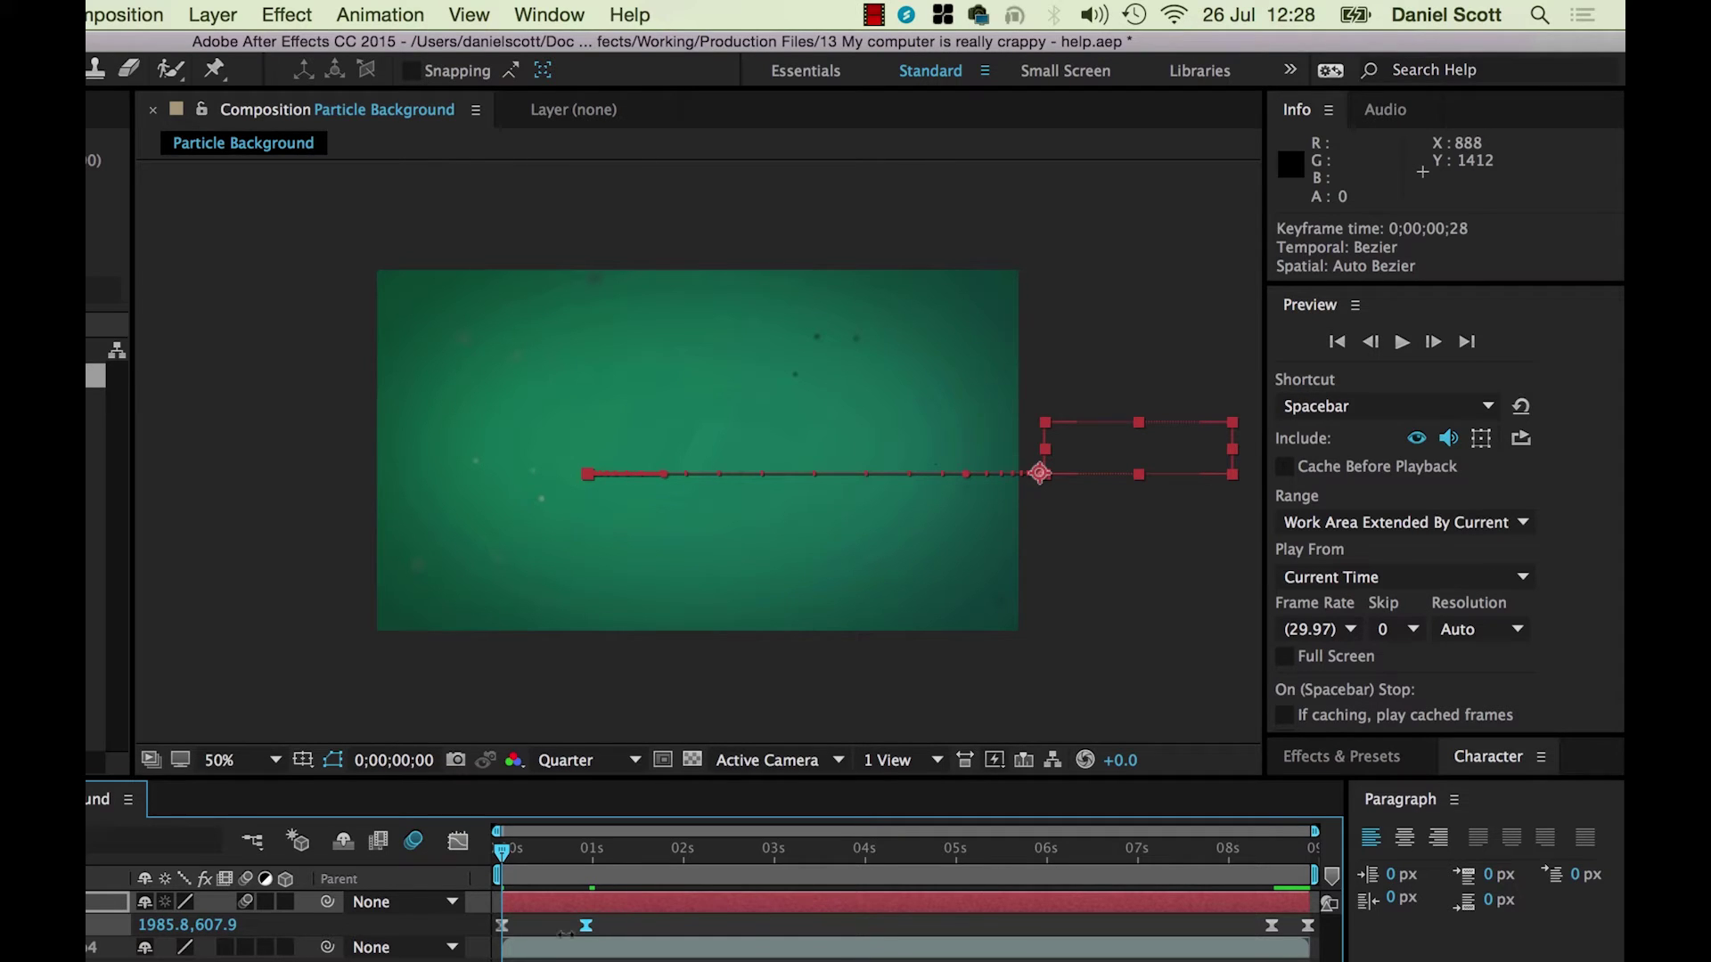
key(space)
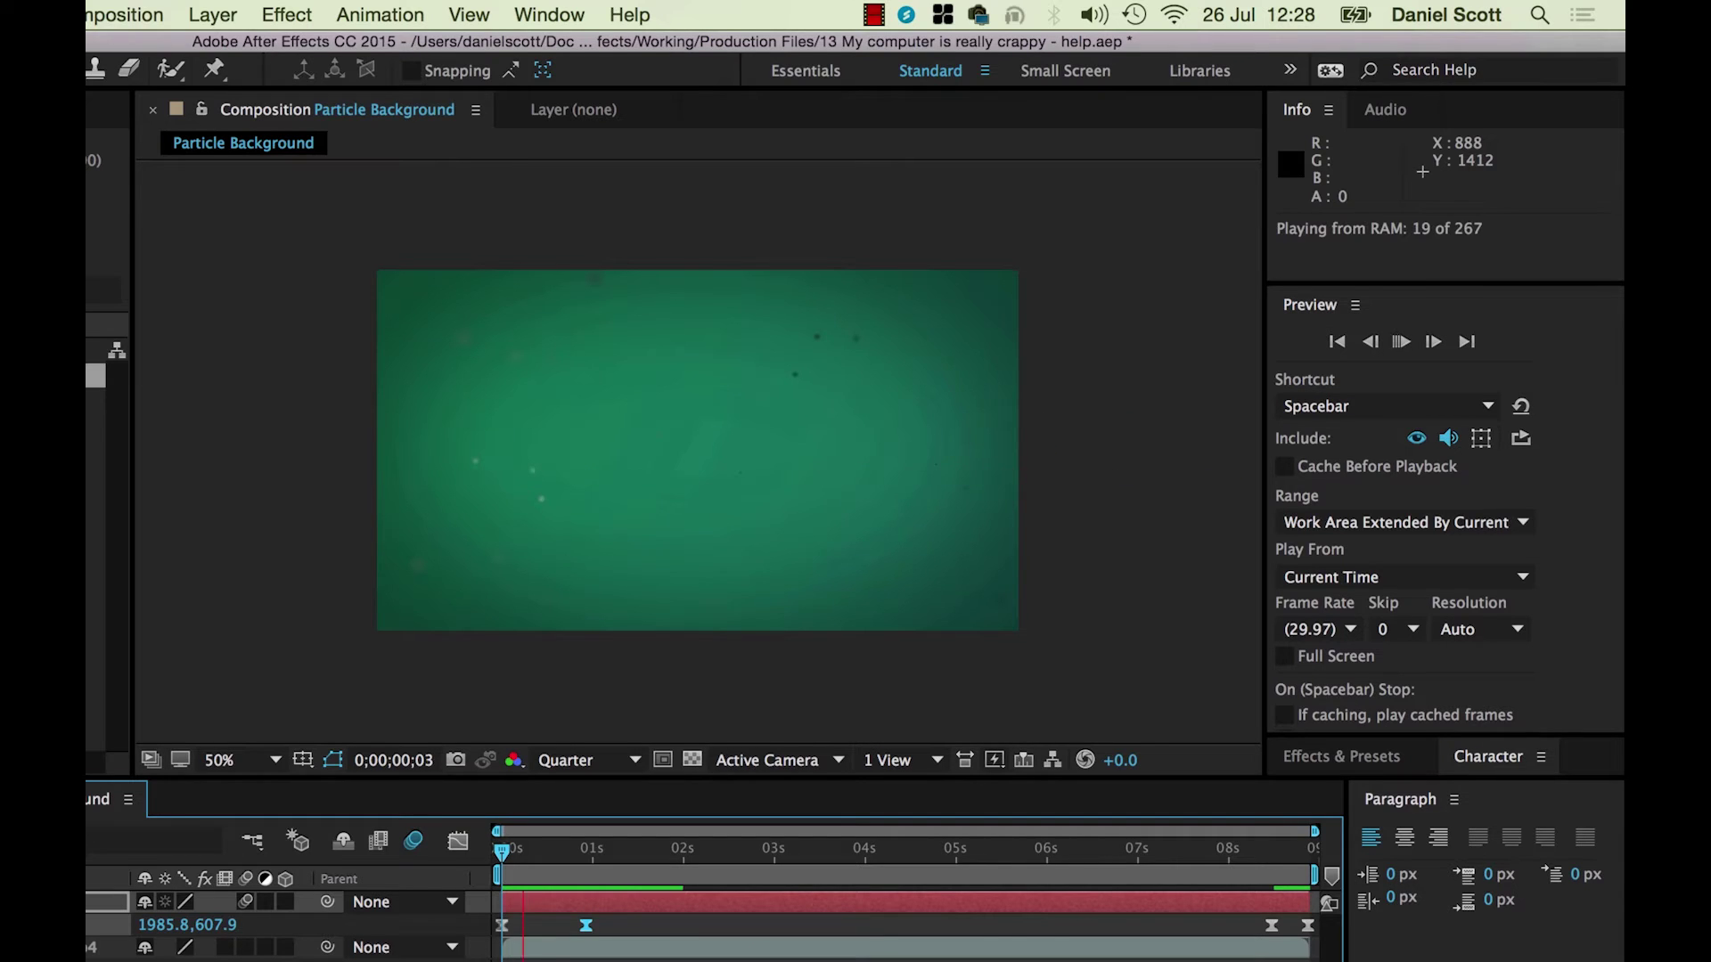
key(space)
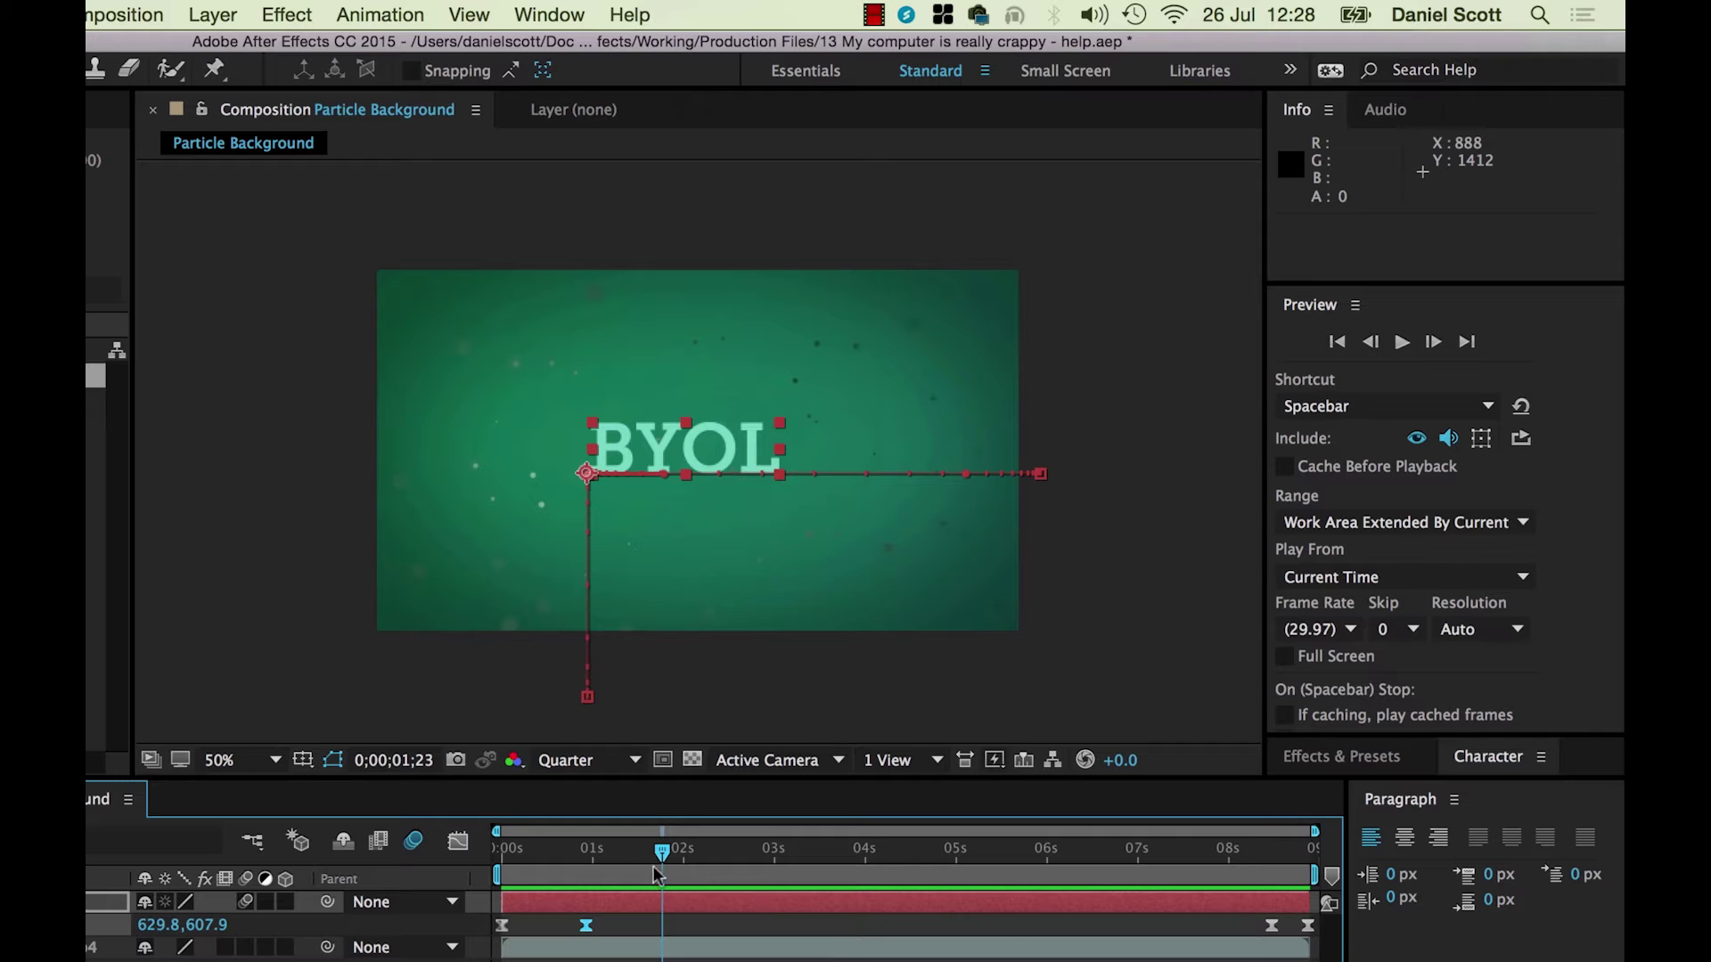
drag(657, 864, 434, 872)
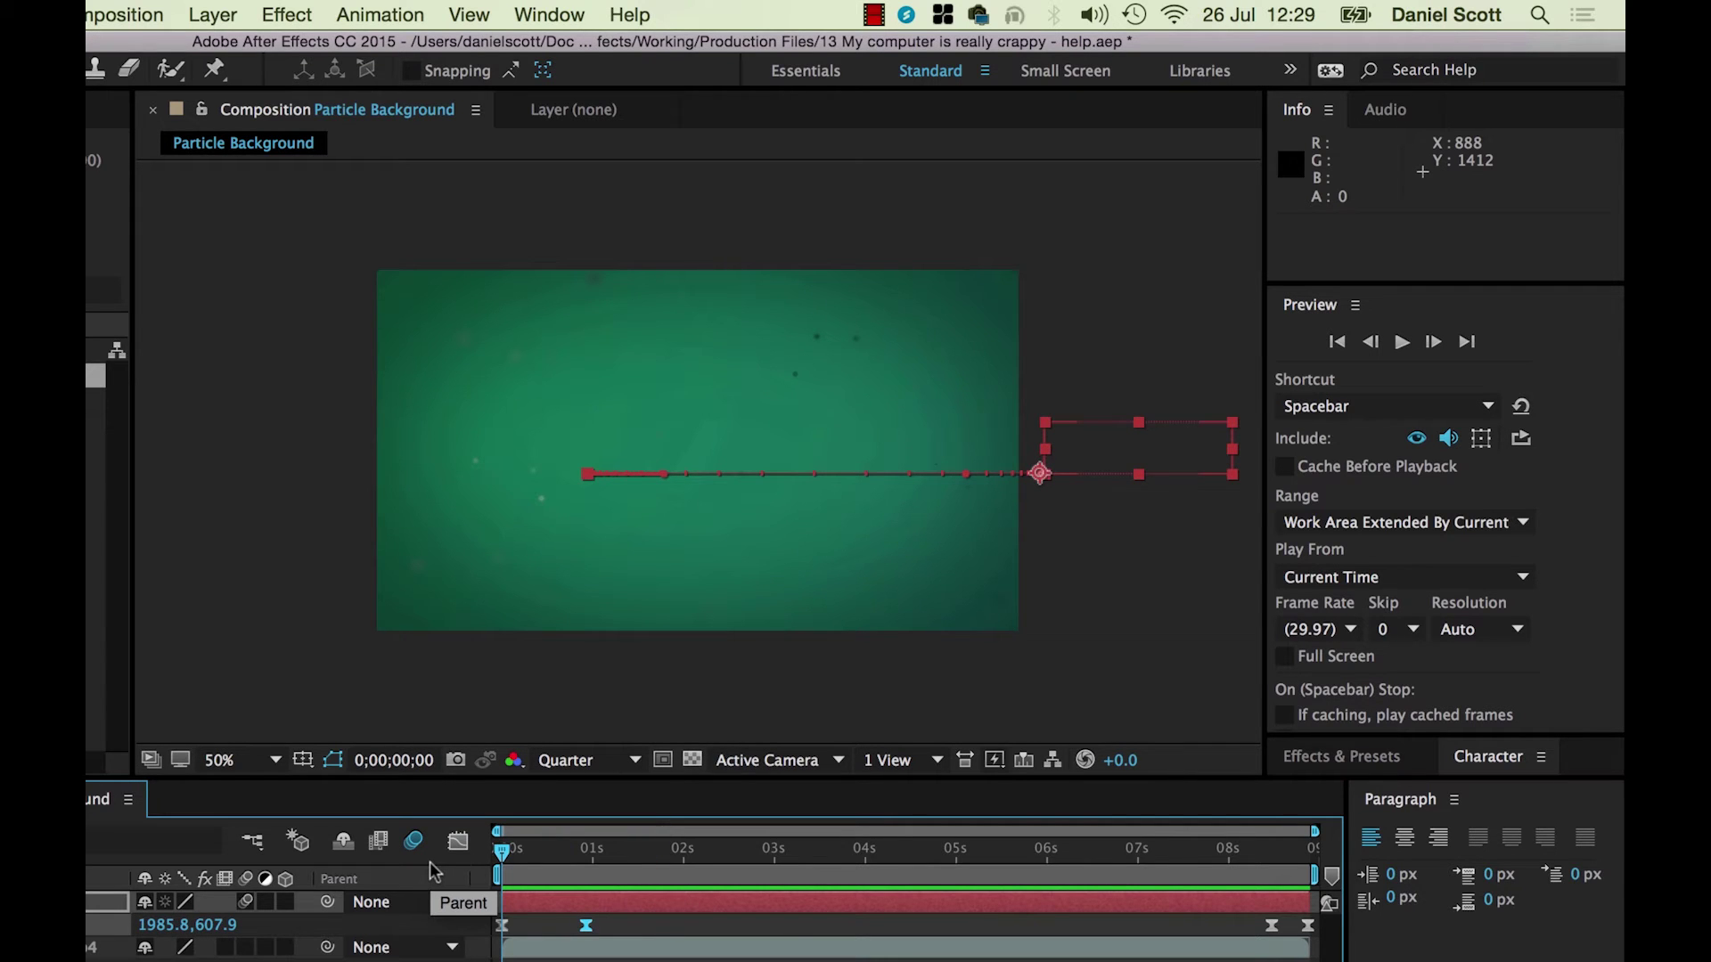
key(space)
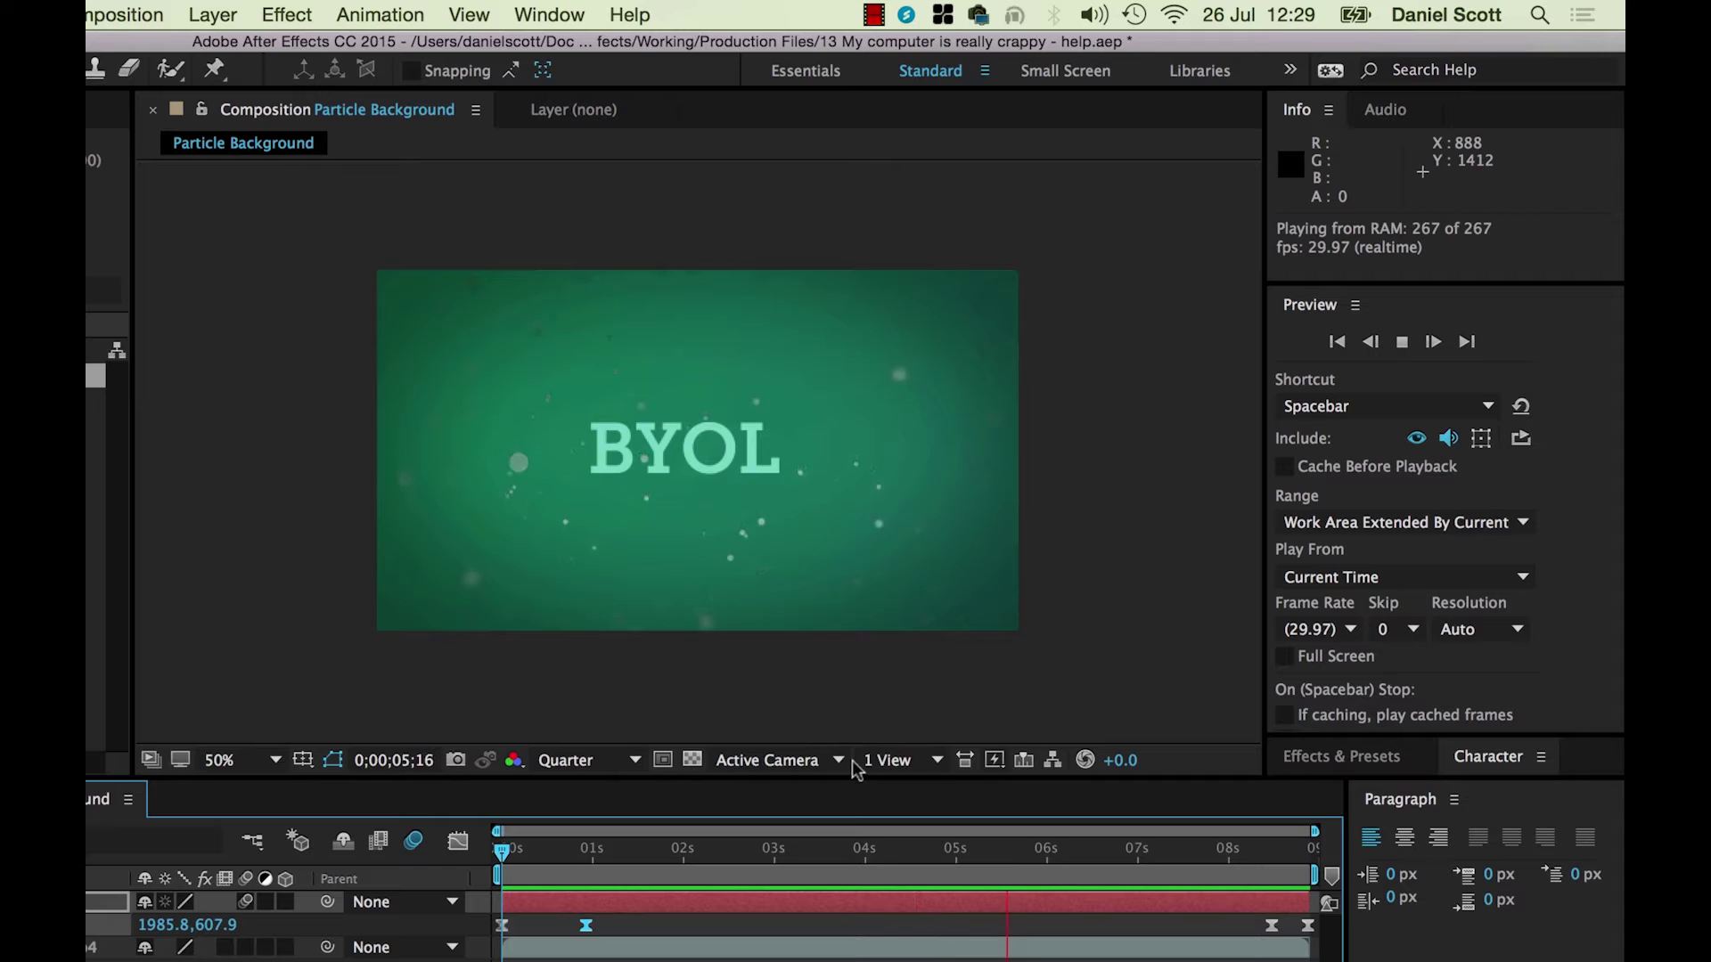
key(space)
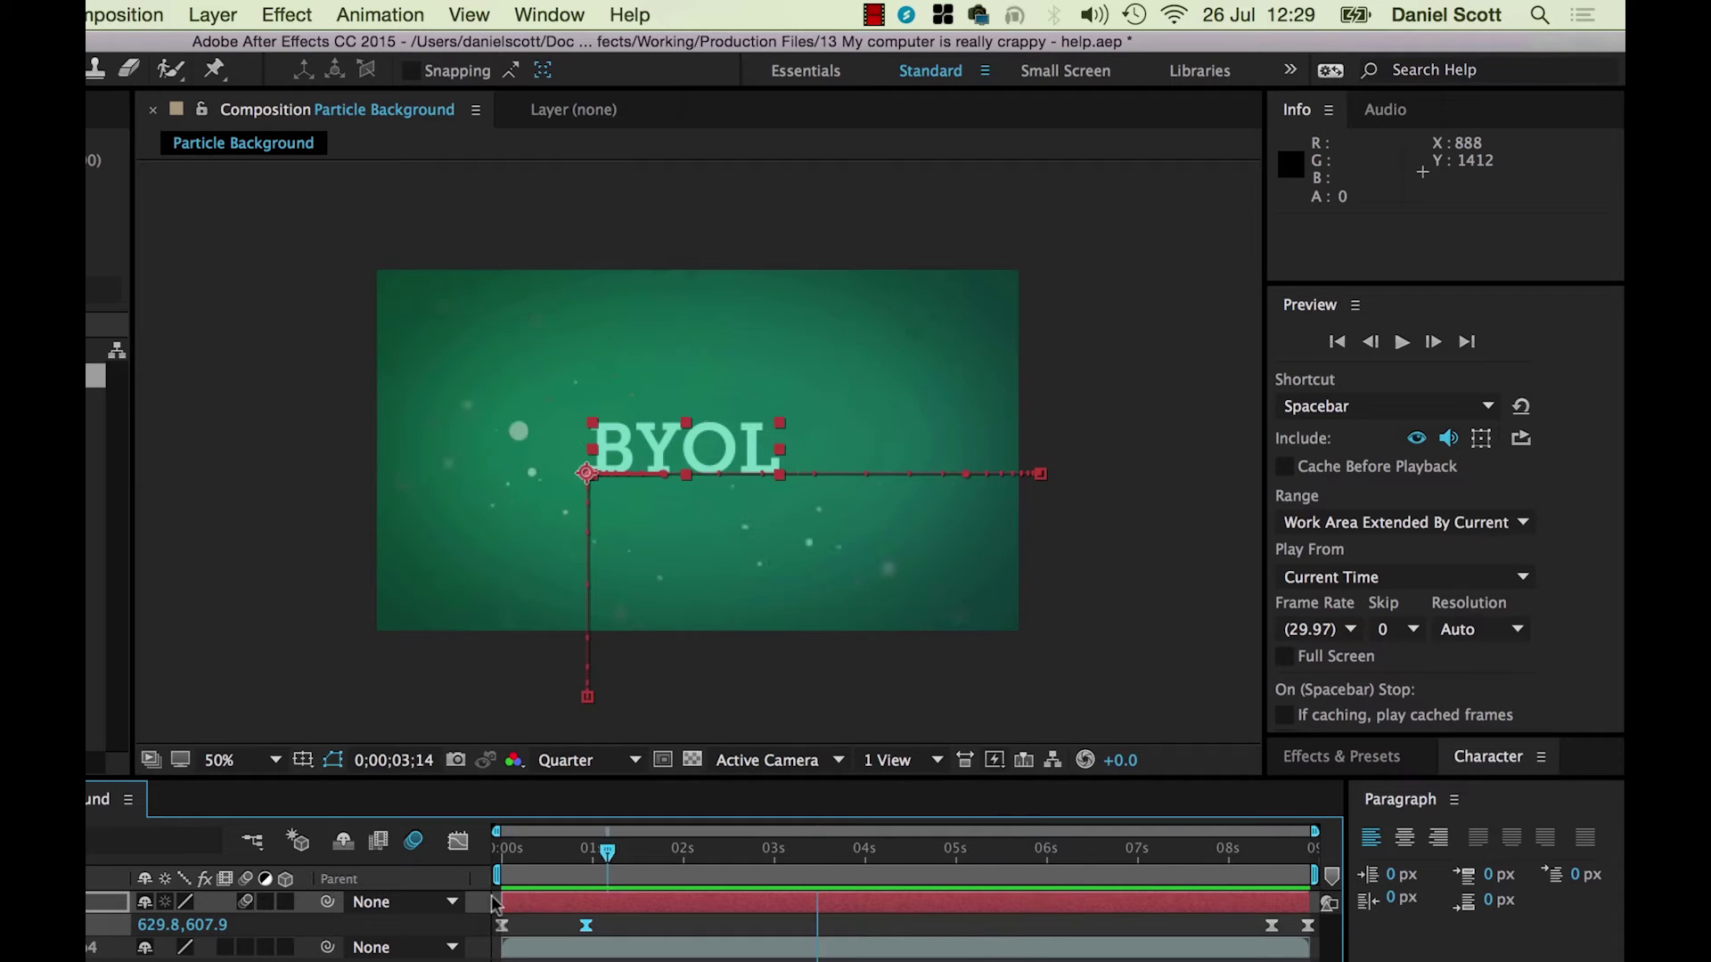
key(Home)
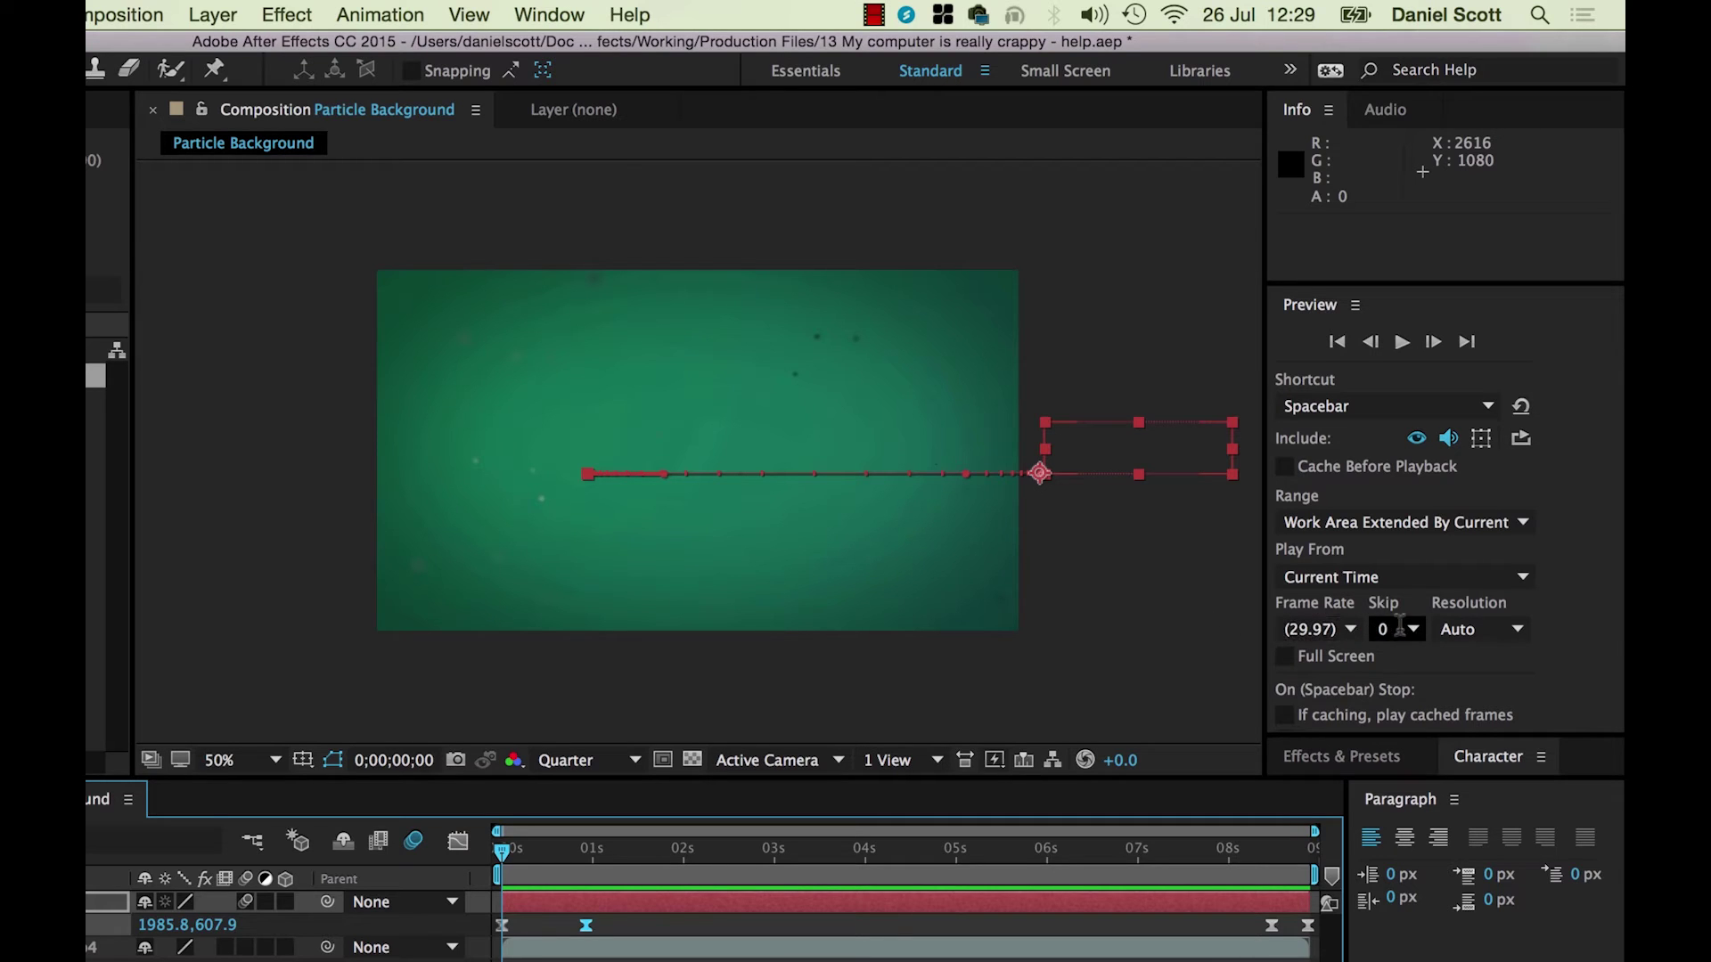
- Set the Preview panel's Skip value to 1, then to 2 frames
click(1408, 629)
click(1407, 681)
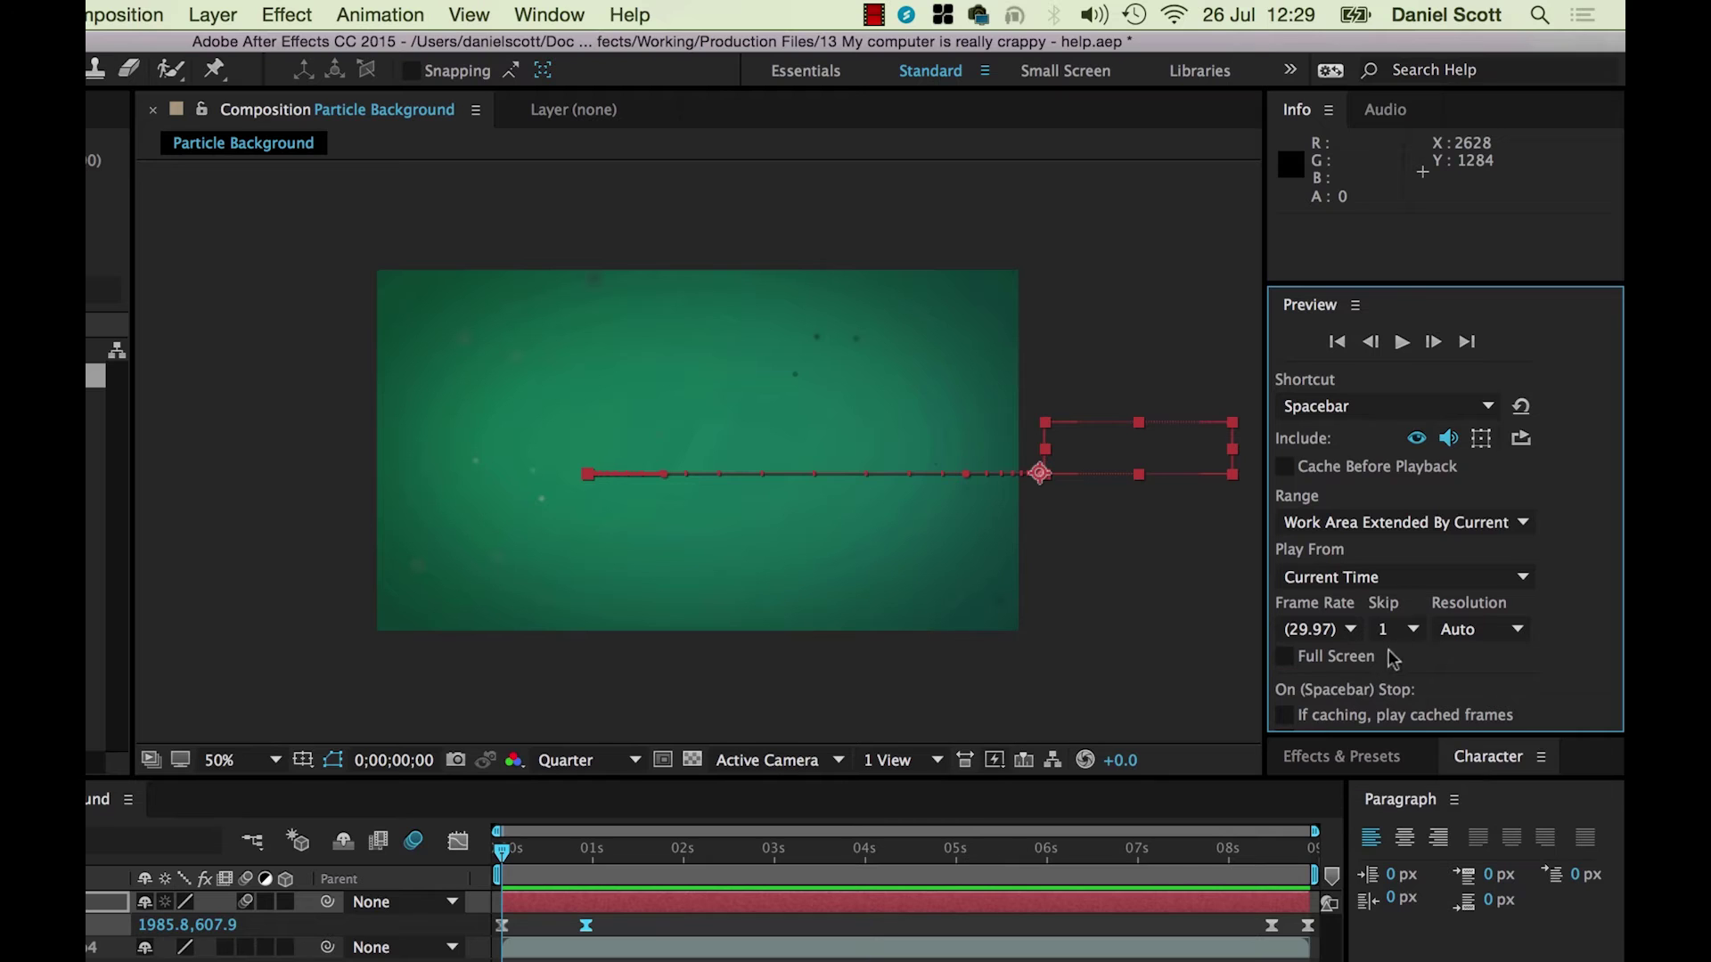
click(1413, 629)
click(1414, 706)
- Shift the second Position keyframe slightly later and preview the BYOL animation twice
drag(587, 926, 619, 936)
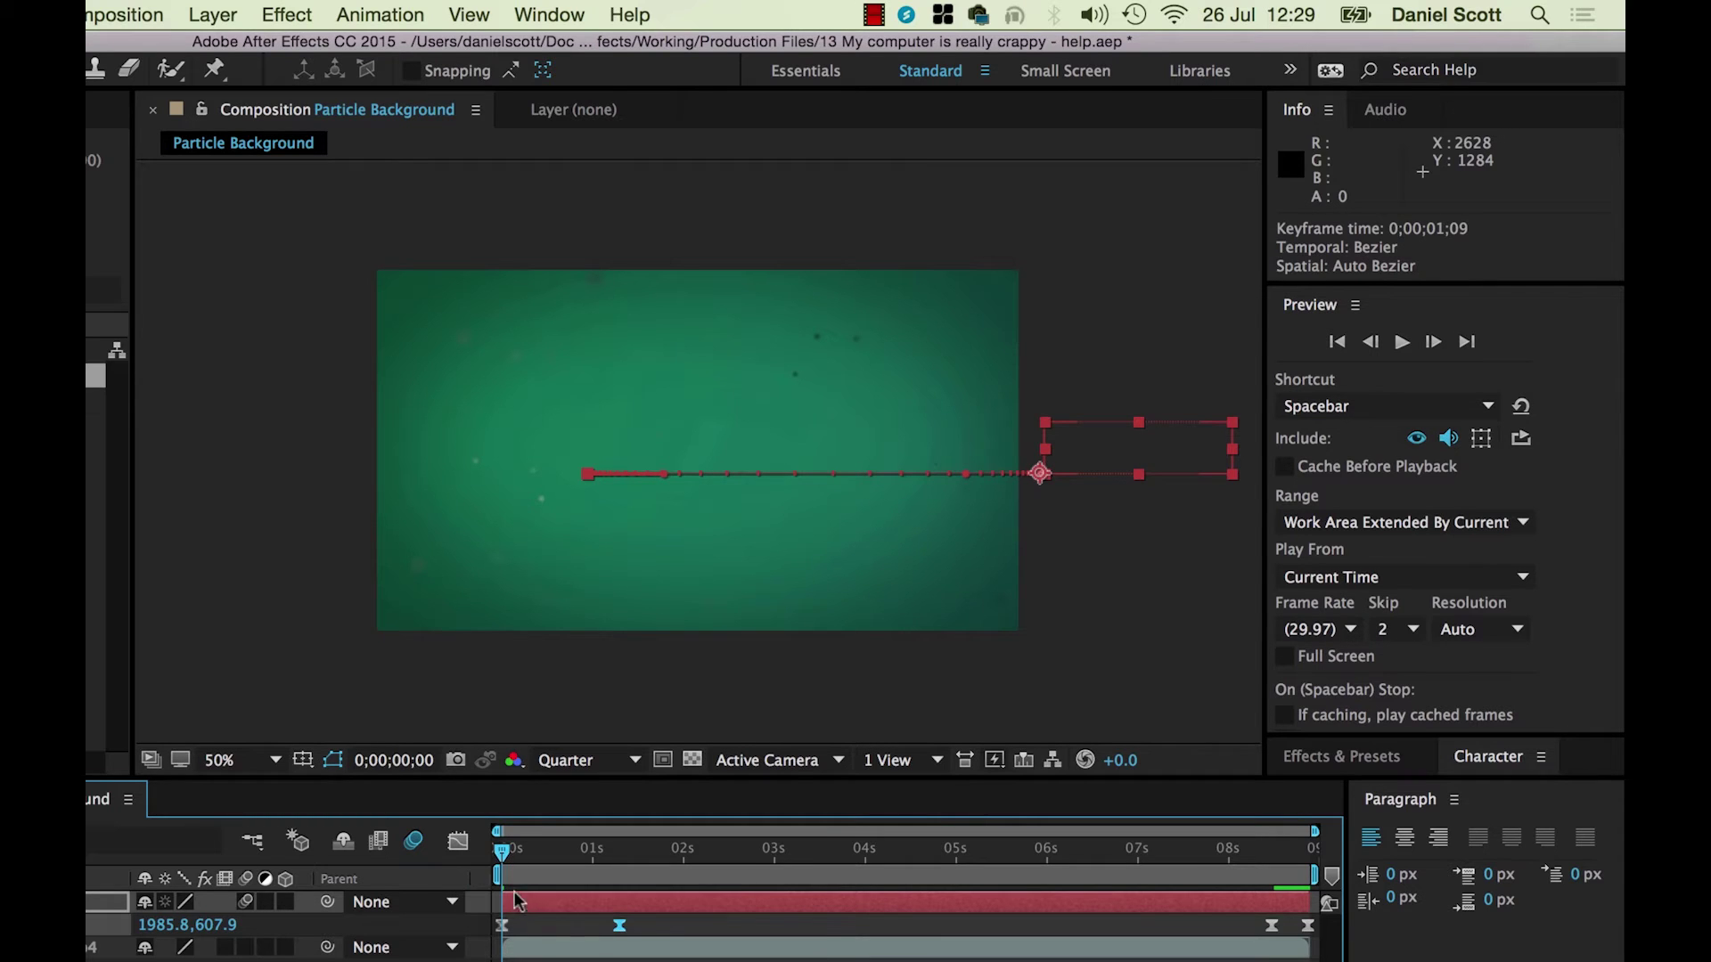
key(space)
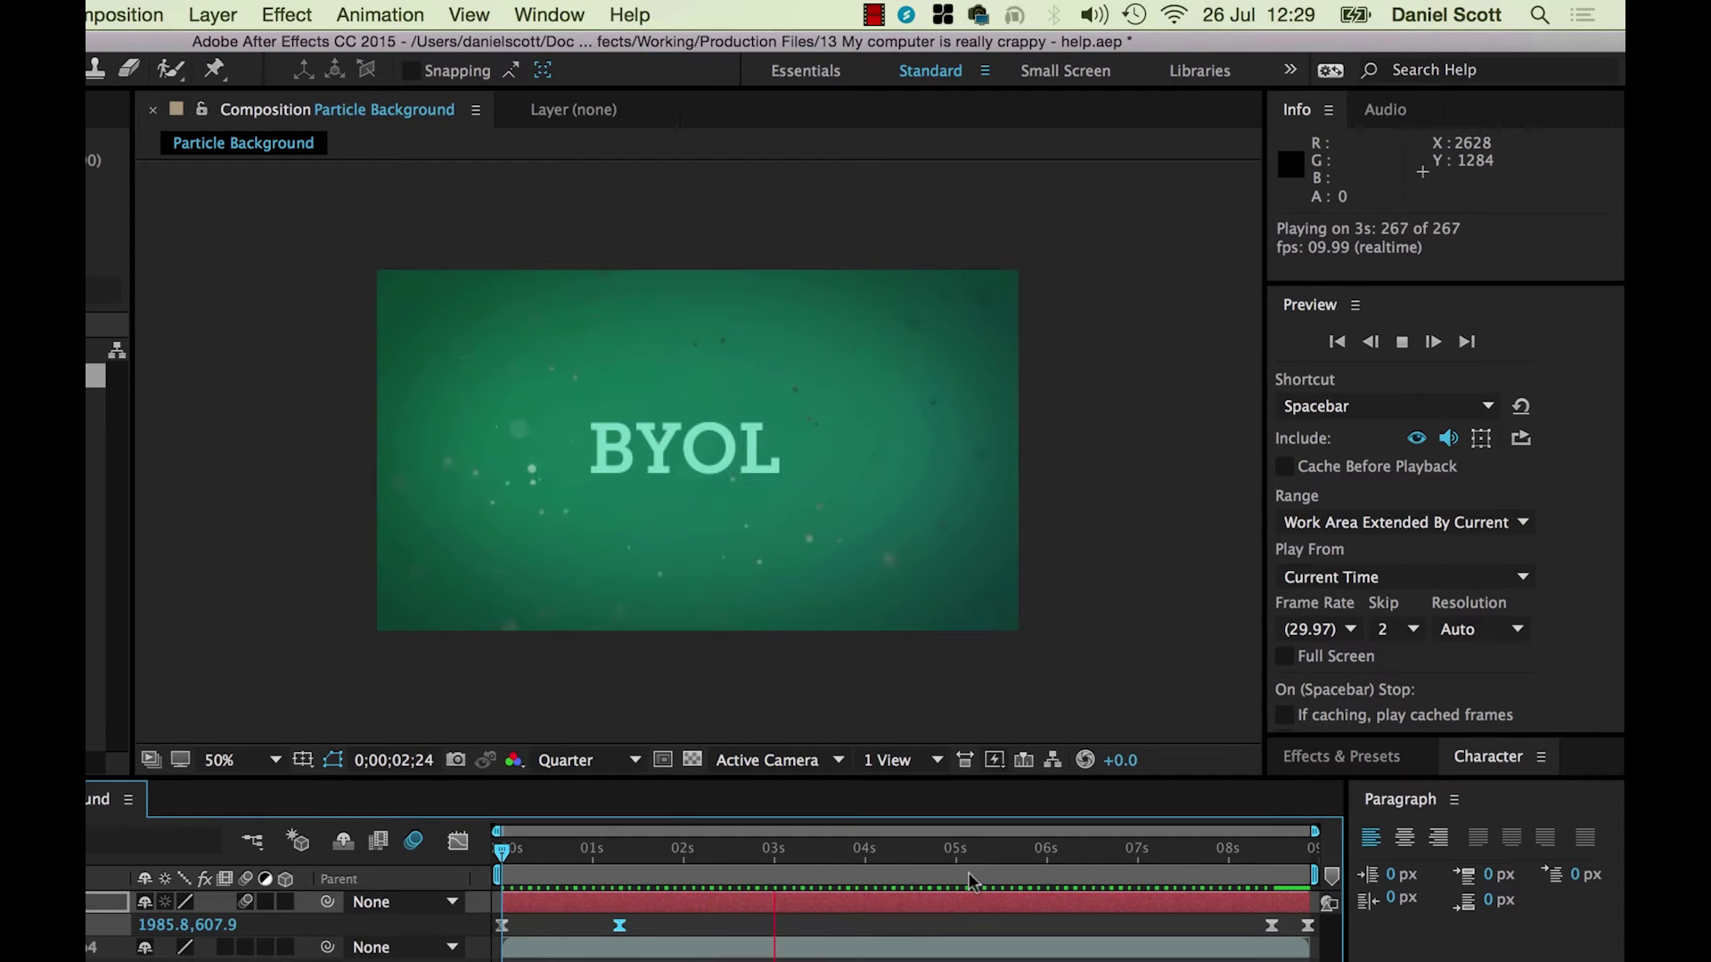
key(space)
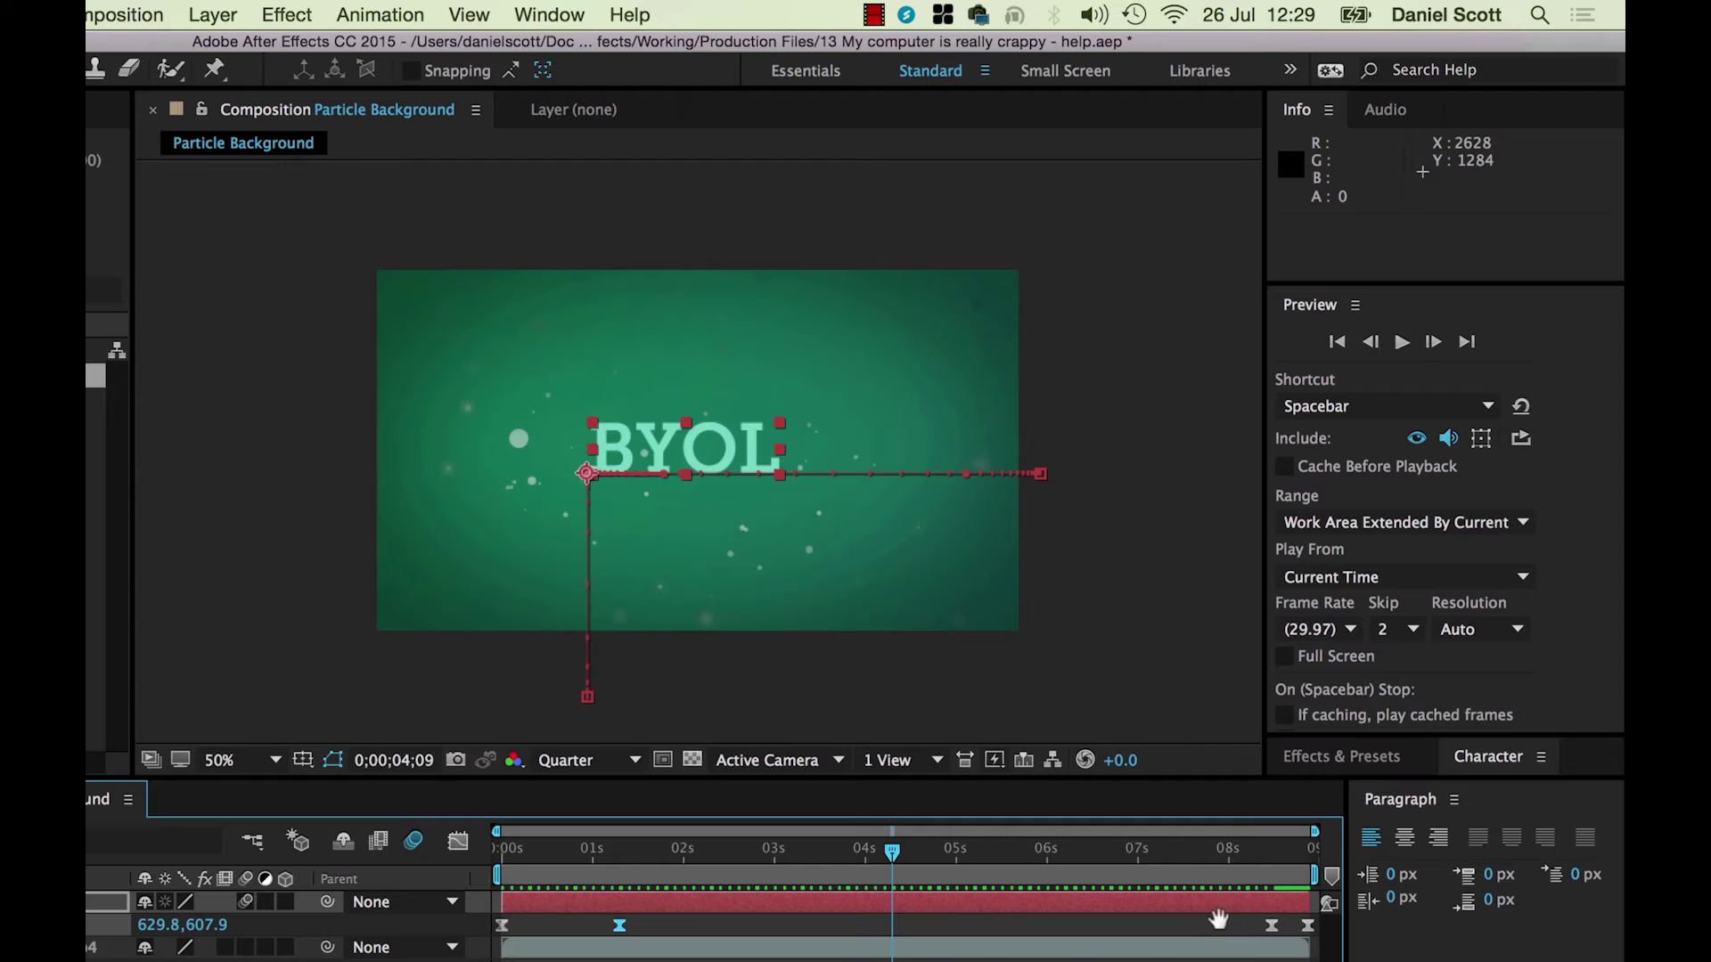
key(space)
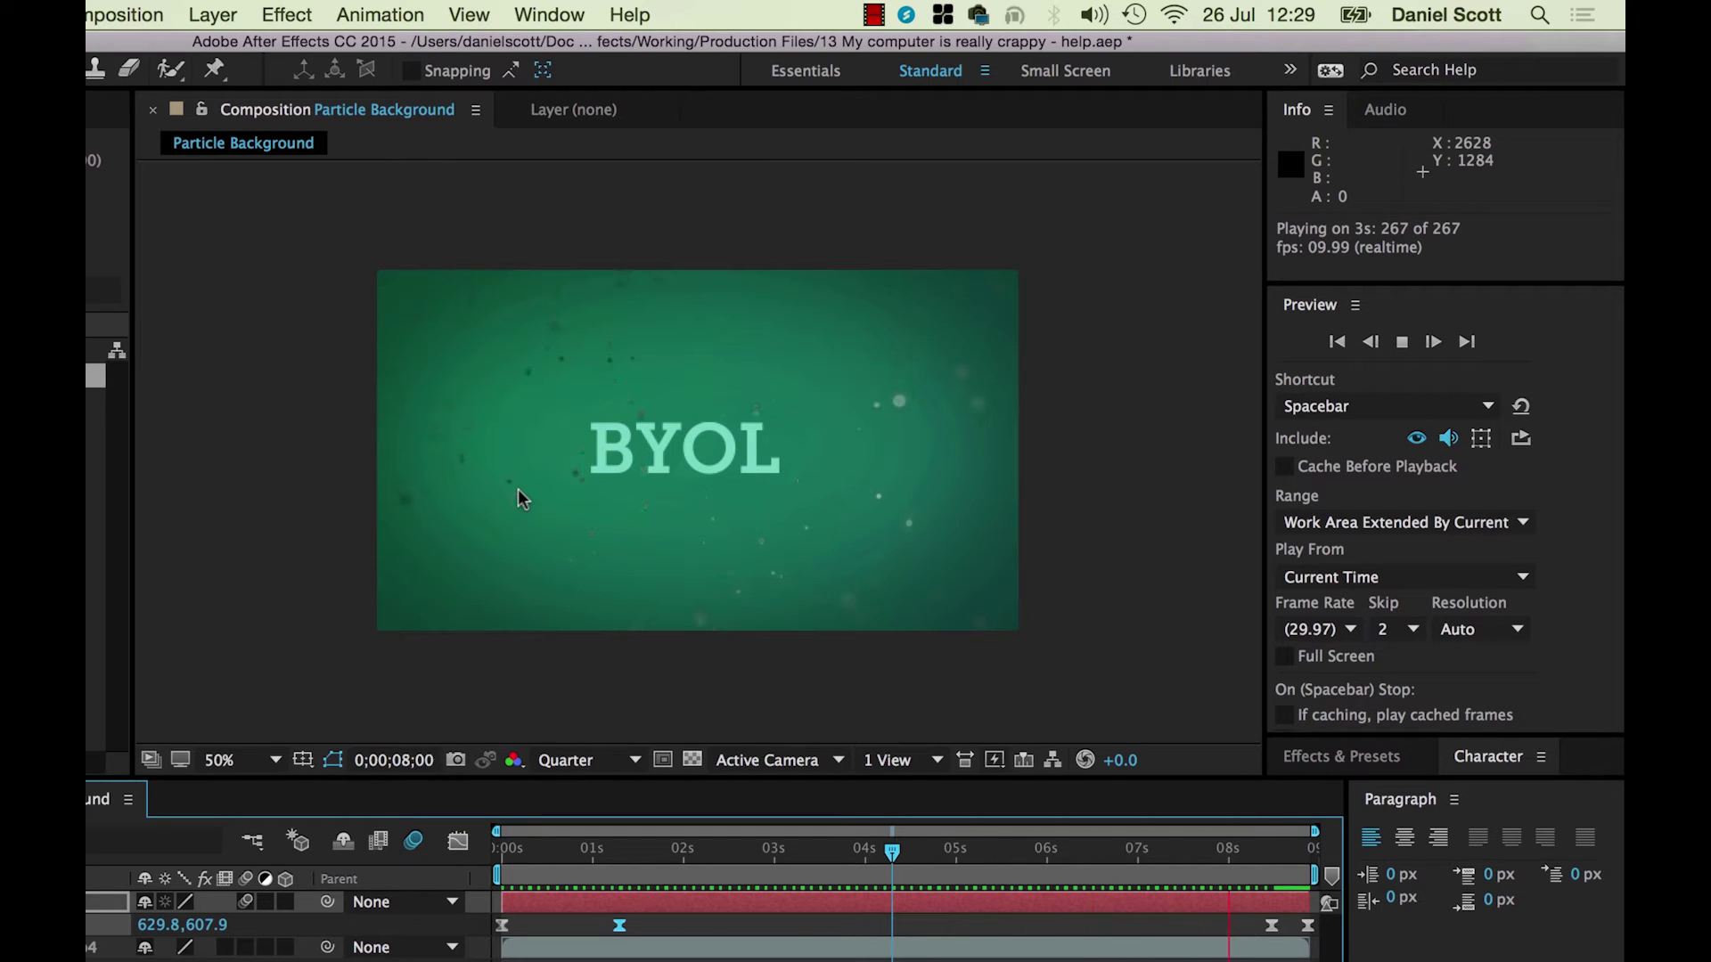
key(space)
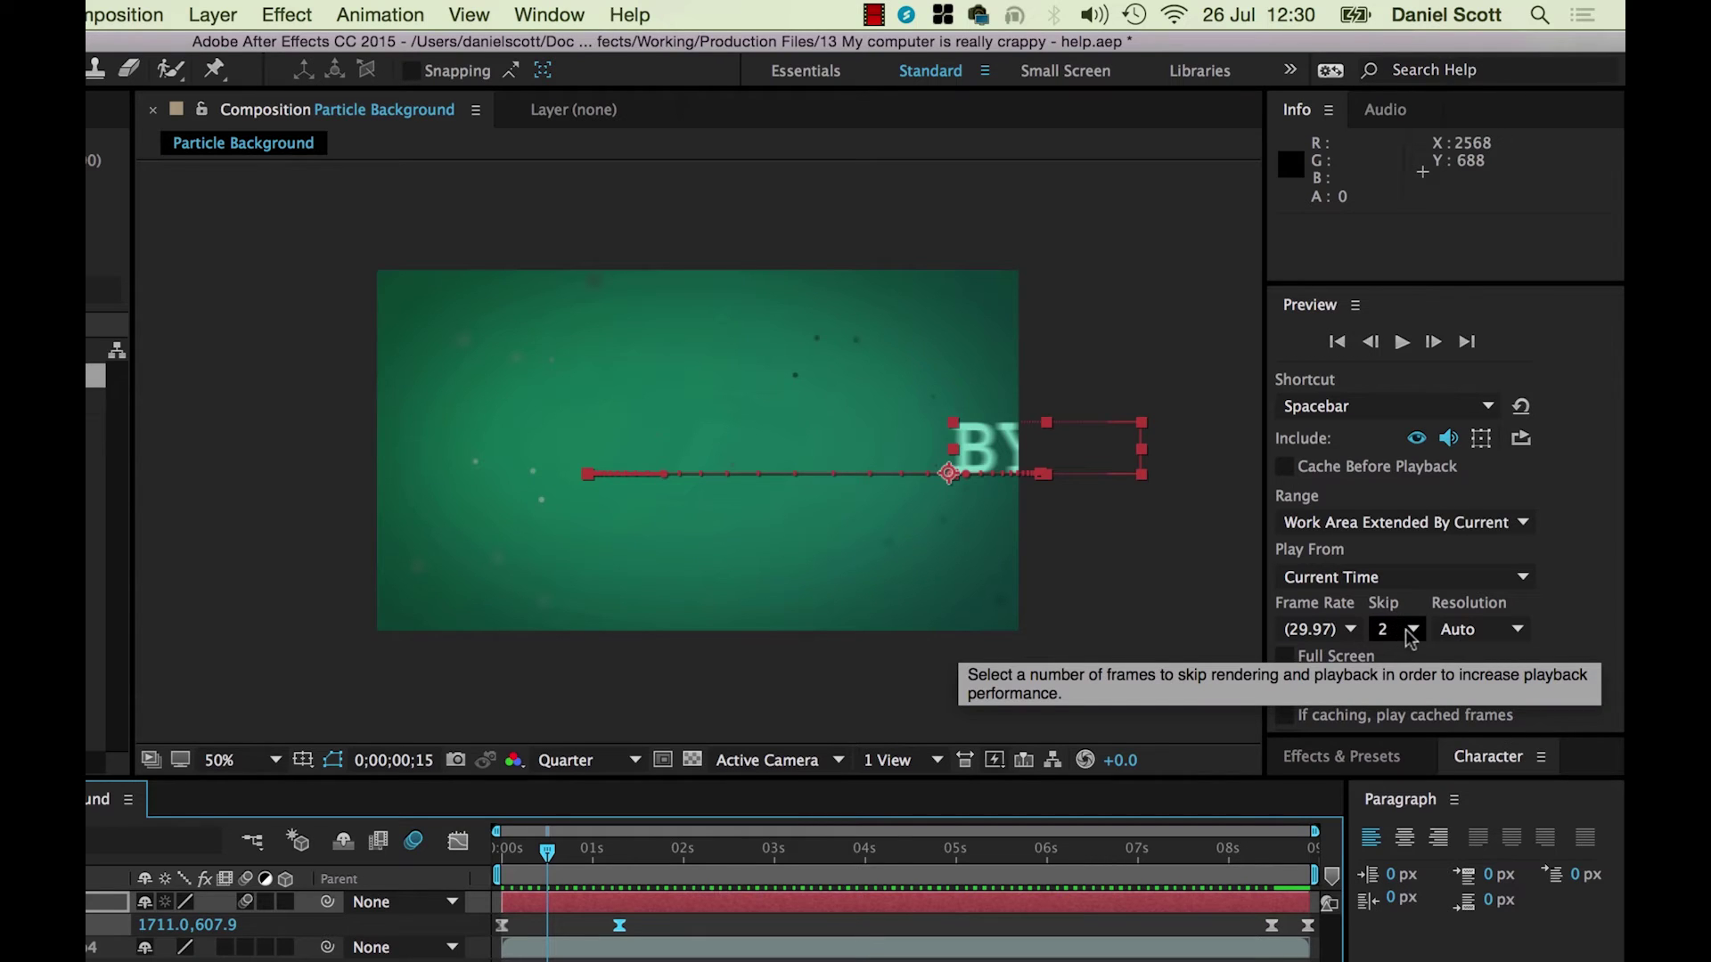
- Recheck the Skip choices, then open Preferences on the Media & Disk Cache page
click(1412, 632)
click(1395, 652)
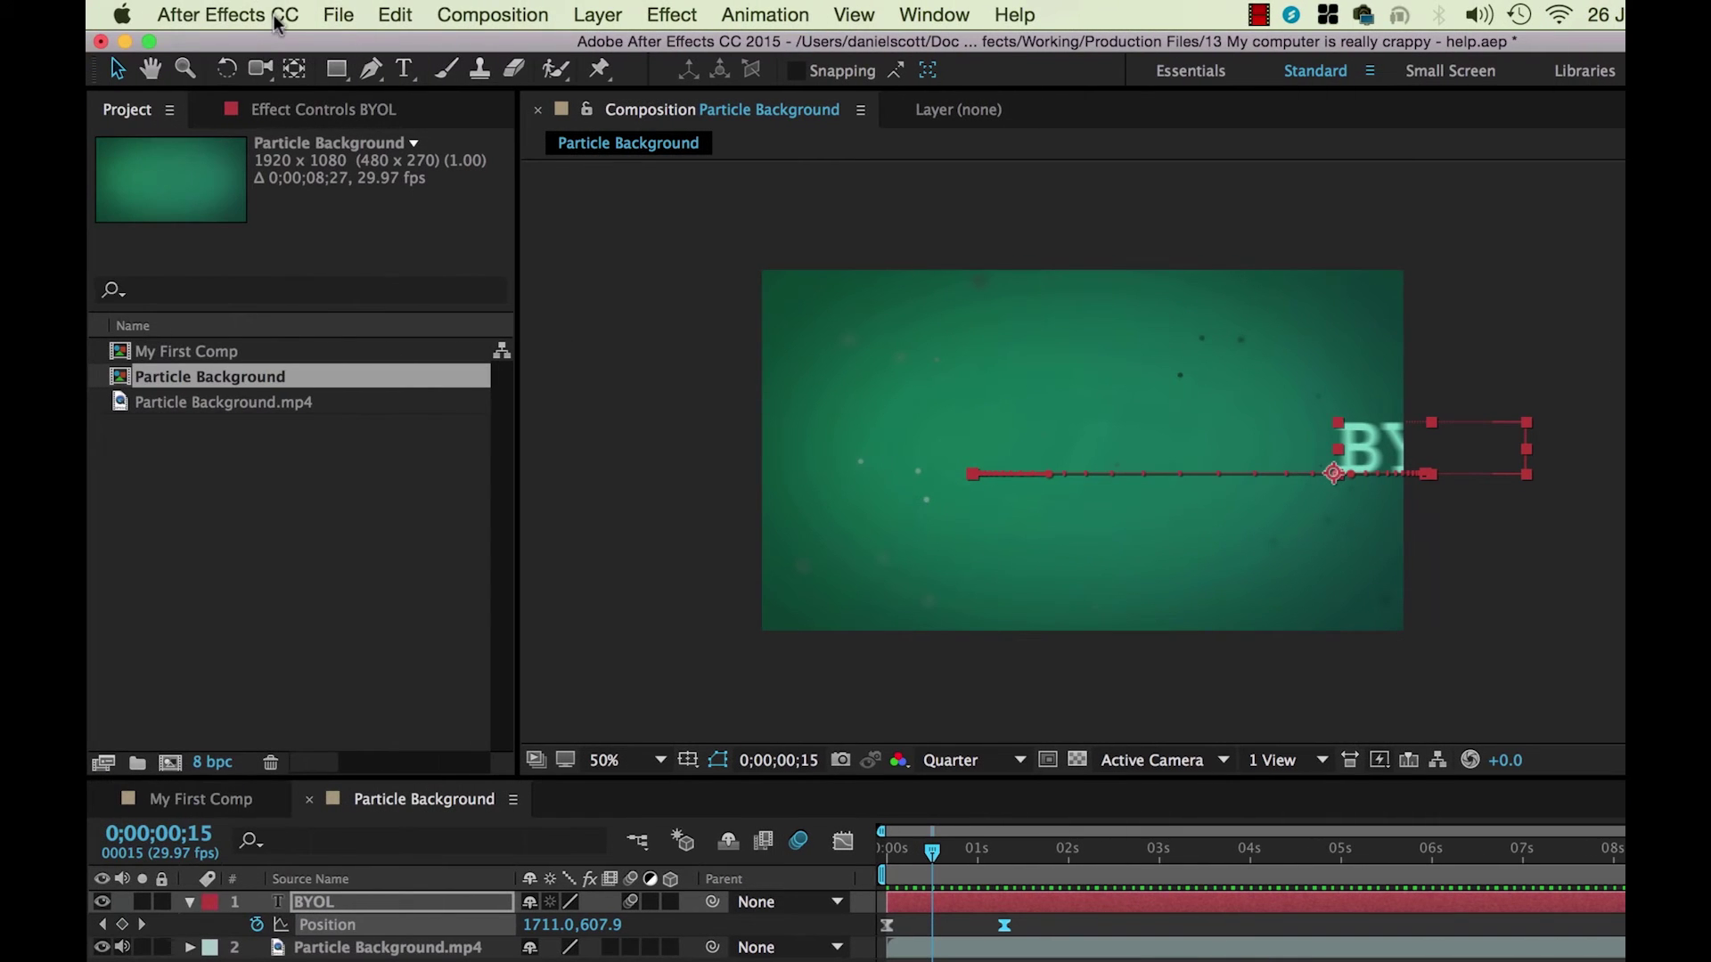
click(405, 10)
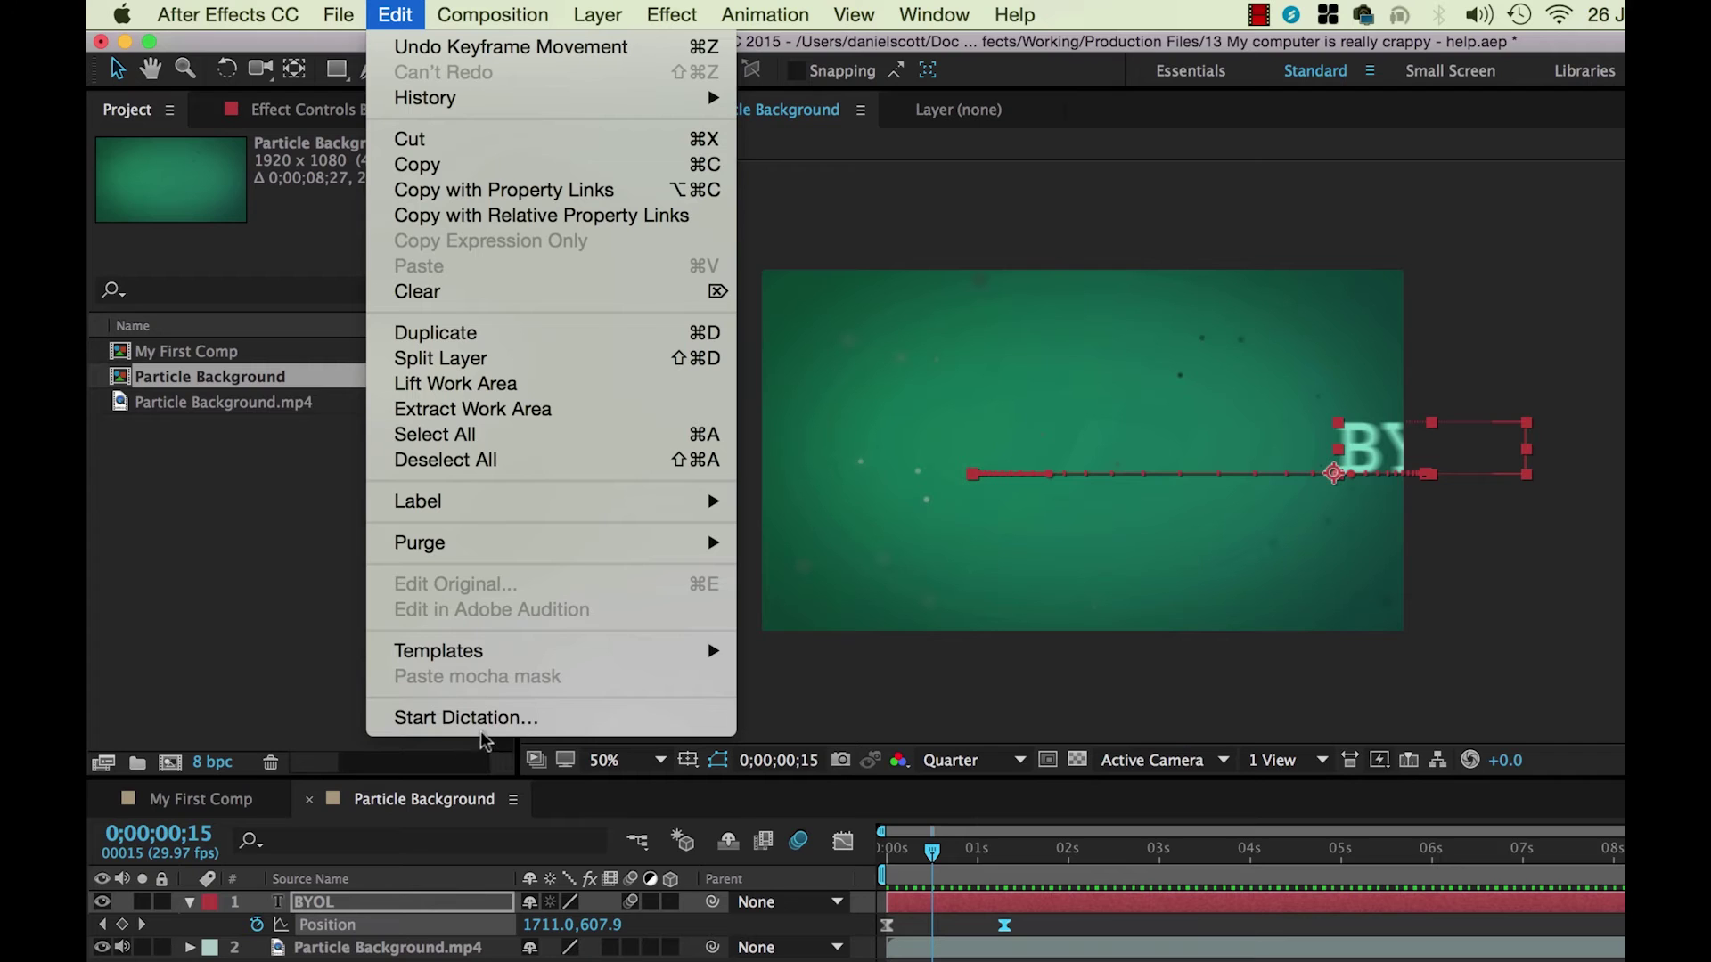
mouse_move(275, 30)
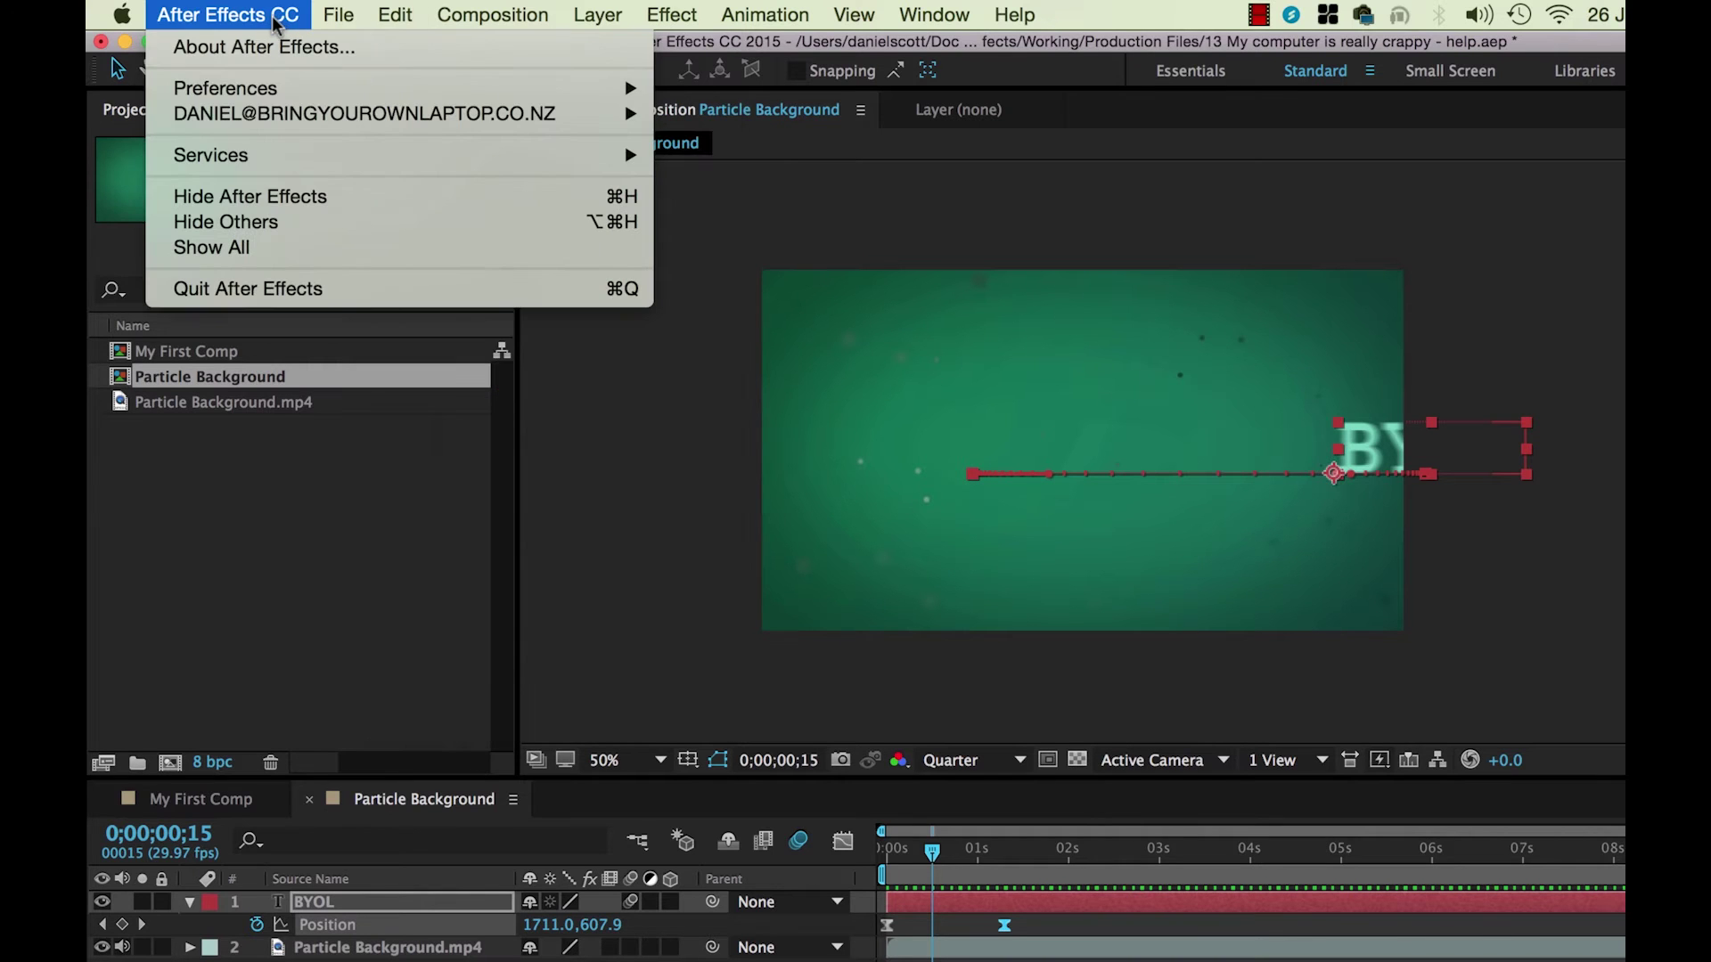
mouse_move(285, 92)
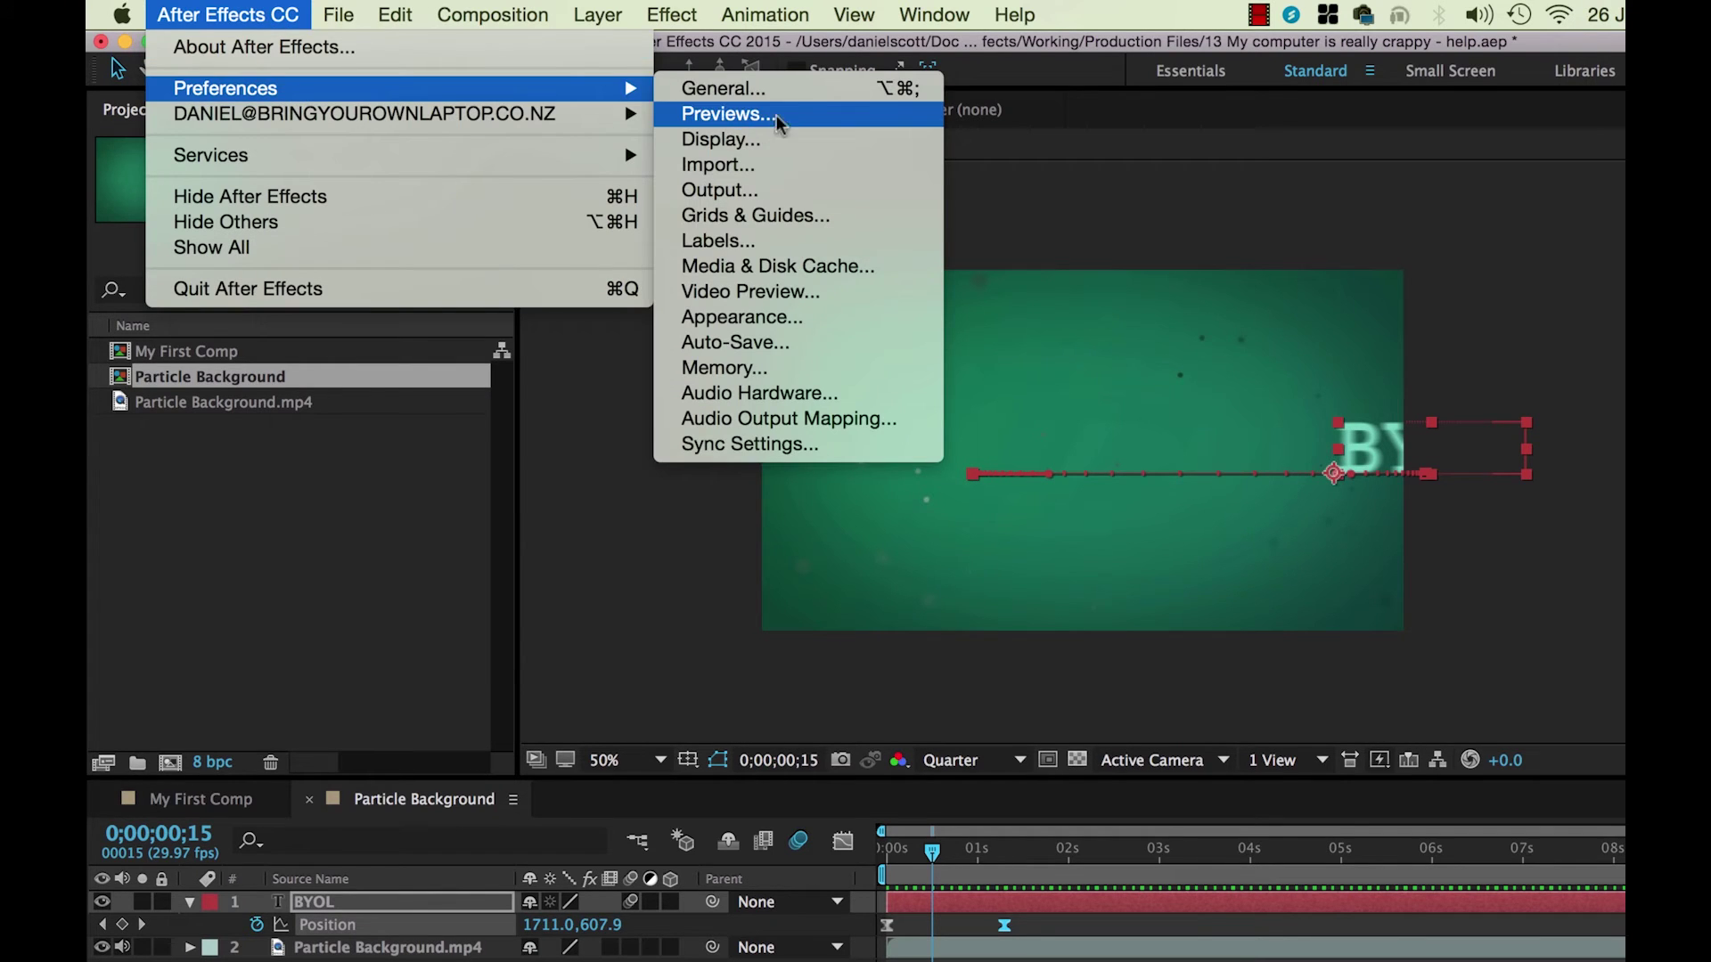
click(801, 271)
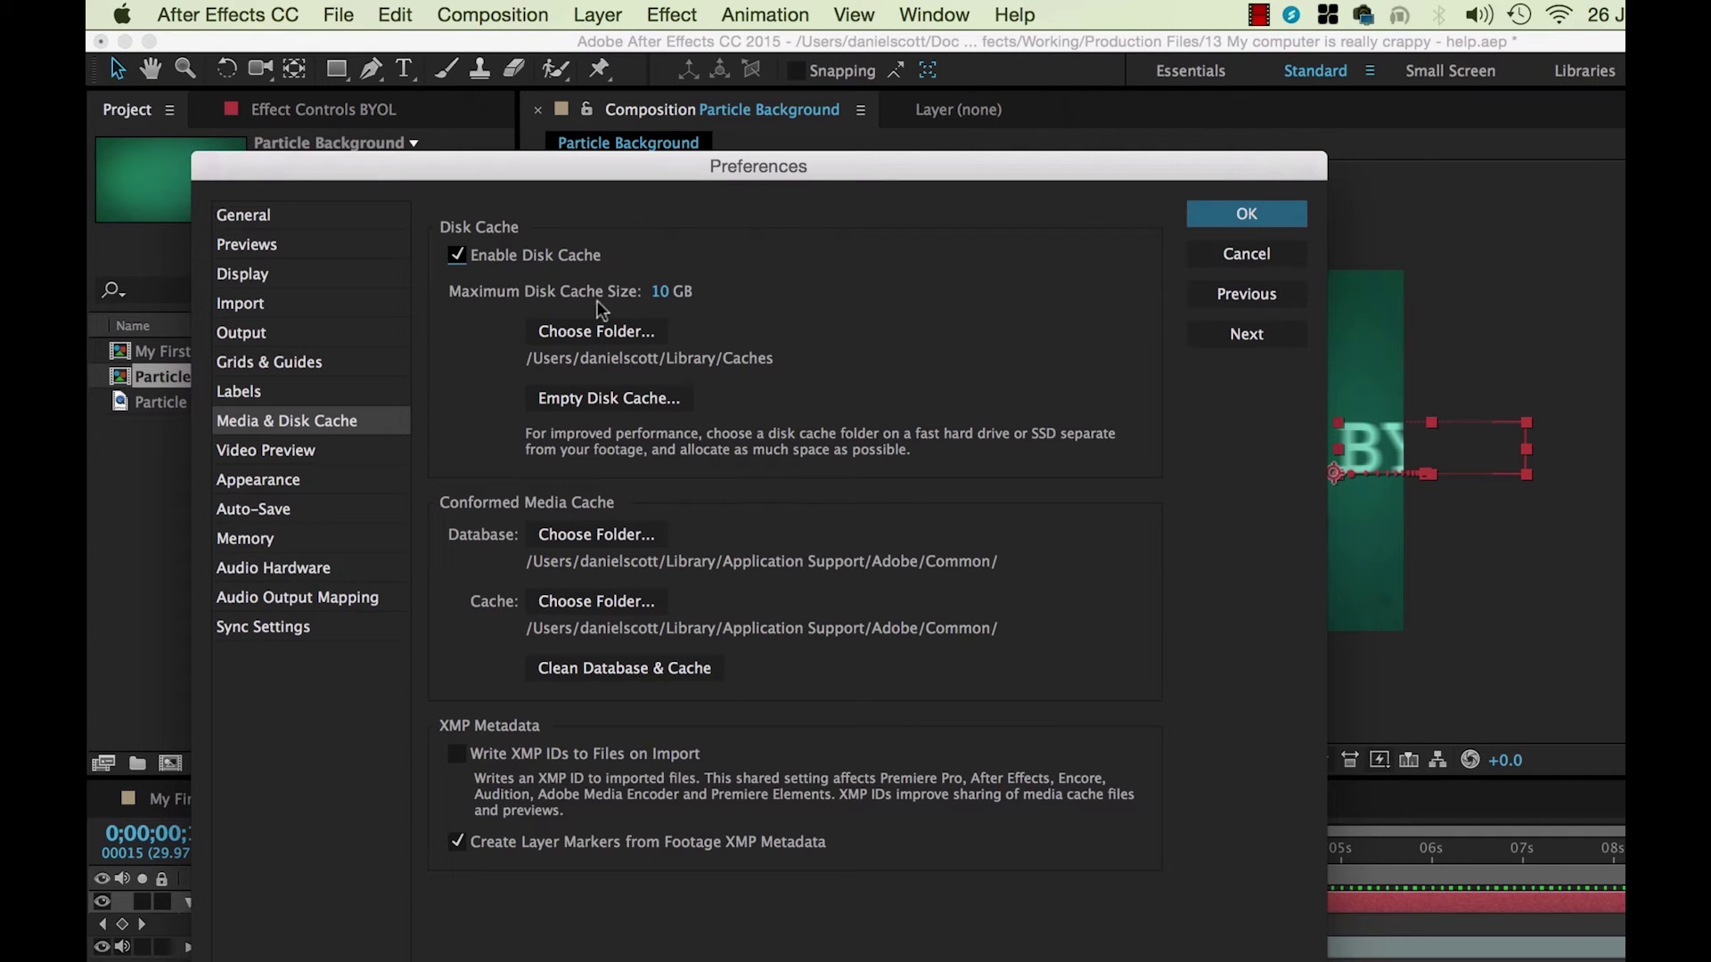
- Move the Preferences dialog and confirm the Maximum Disk Cache Size stays at 10 GB
drag(909, 174, 996, 163)
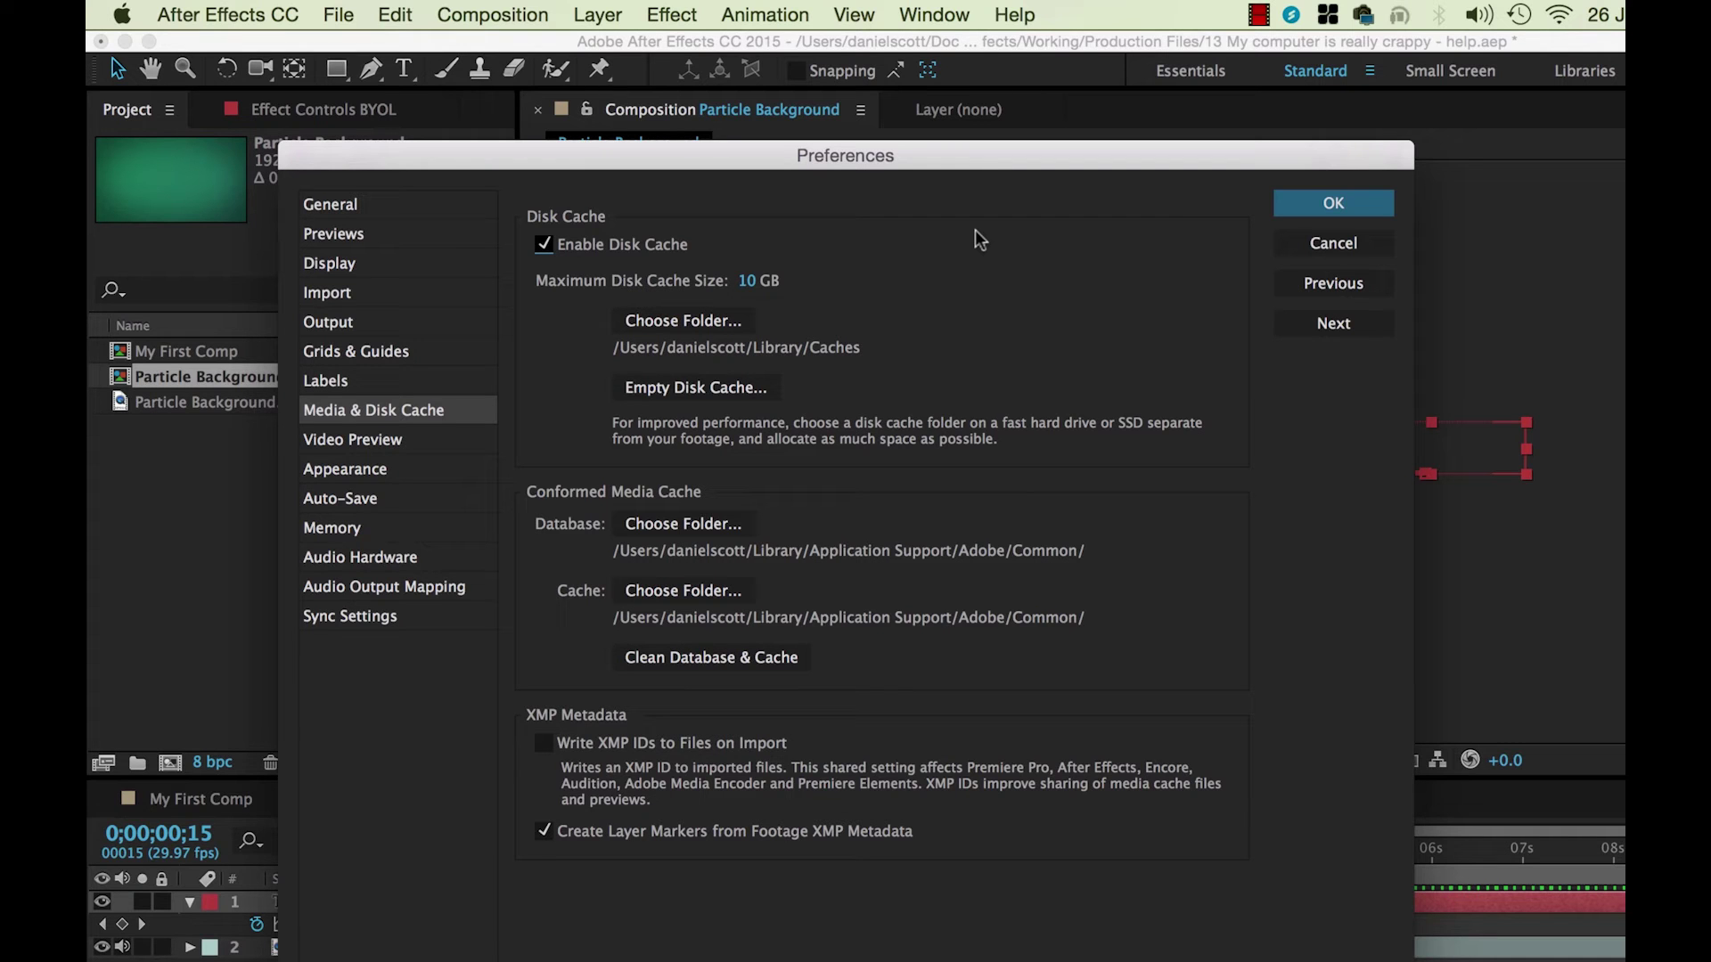
drag(969, 167, 988, 138)
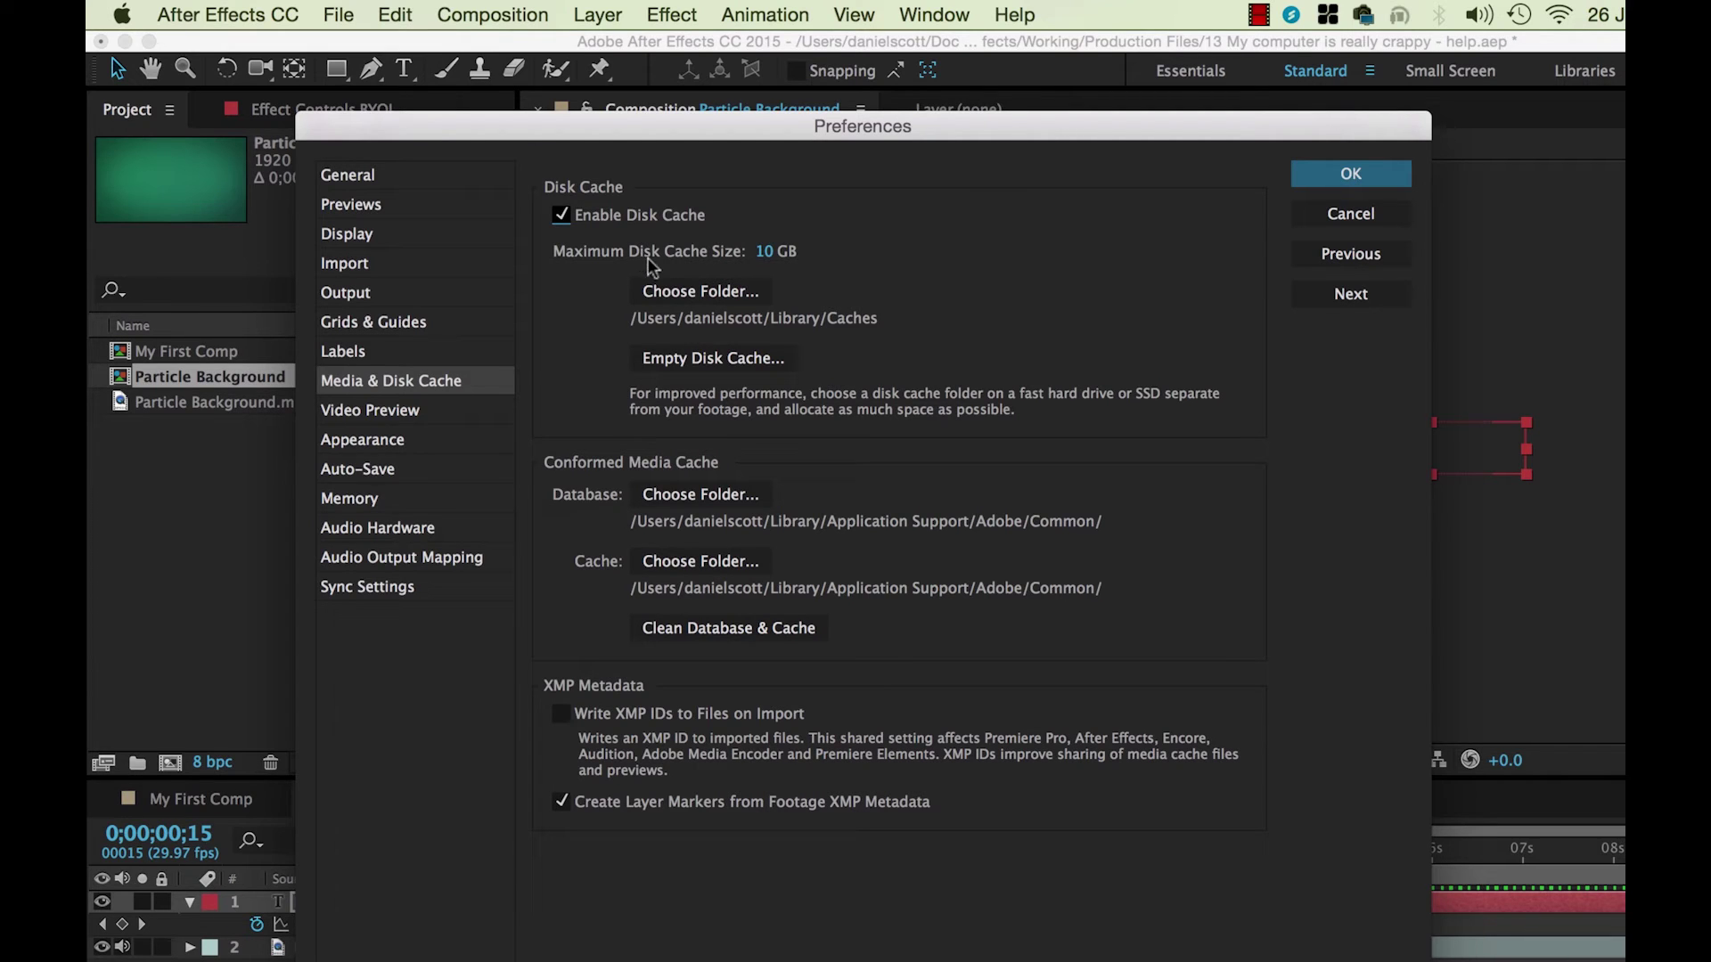
click(766, 252)
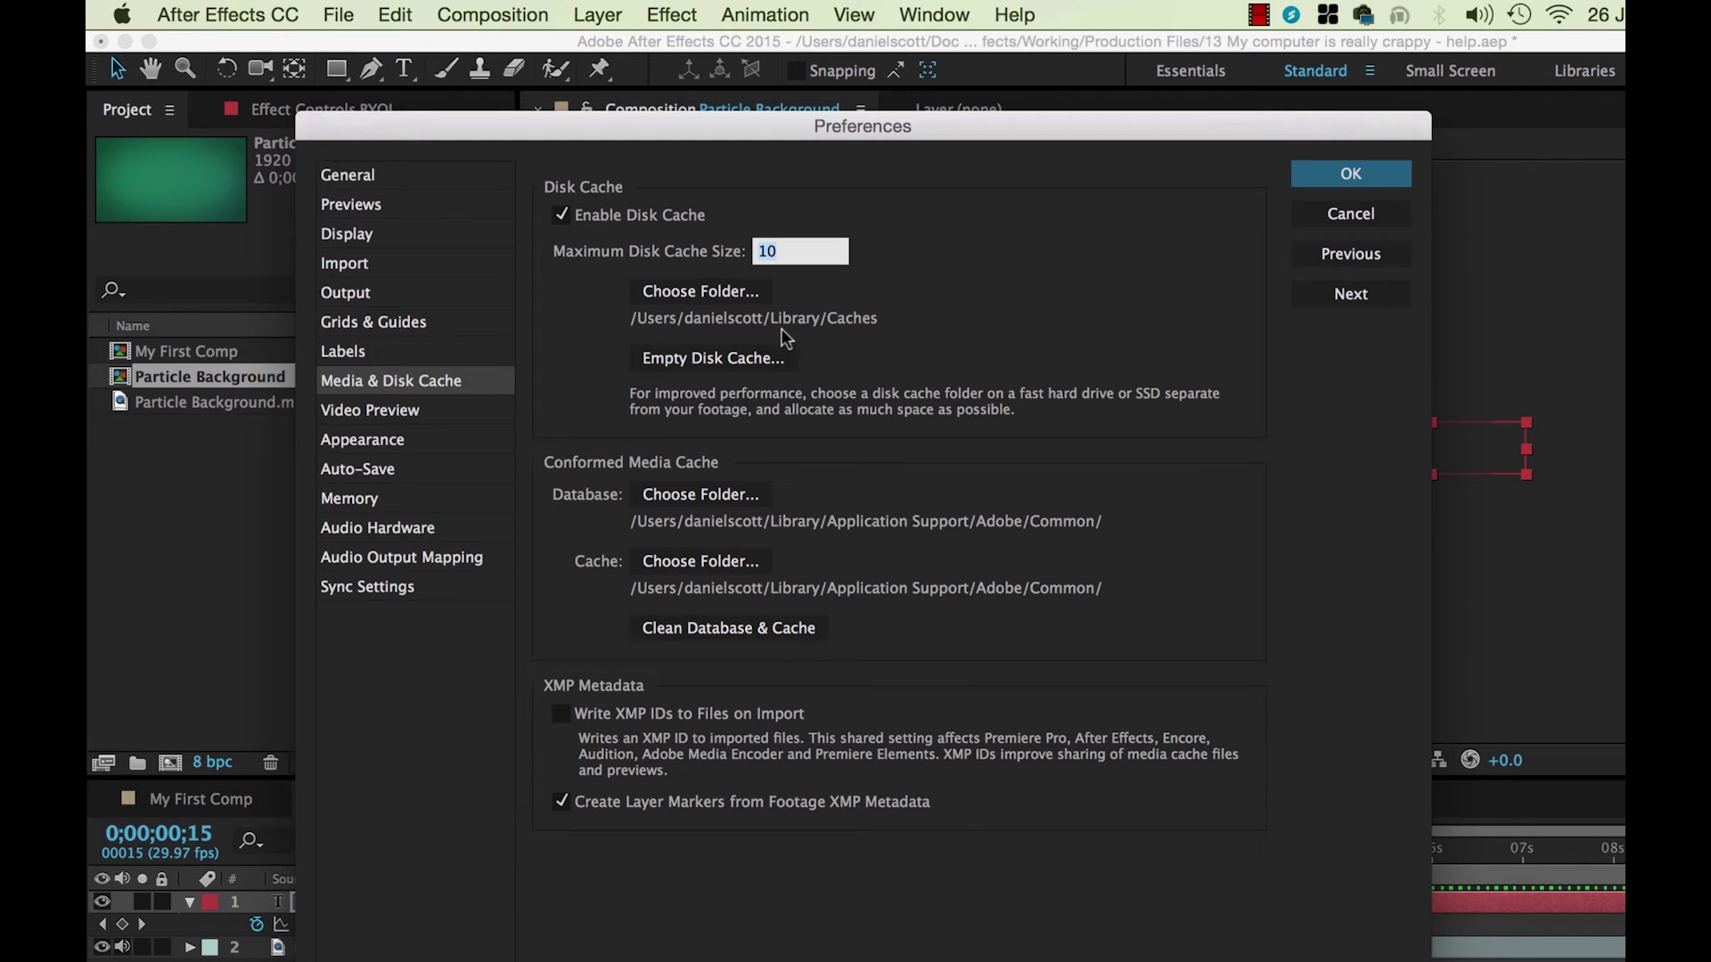
click(1016, 224)
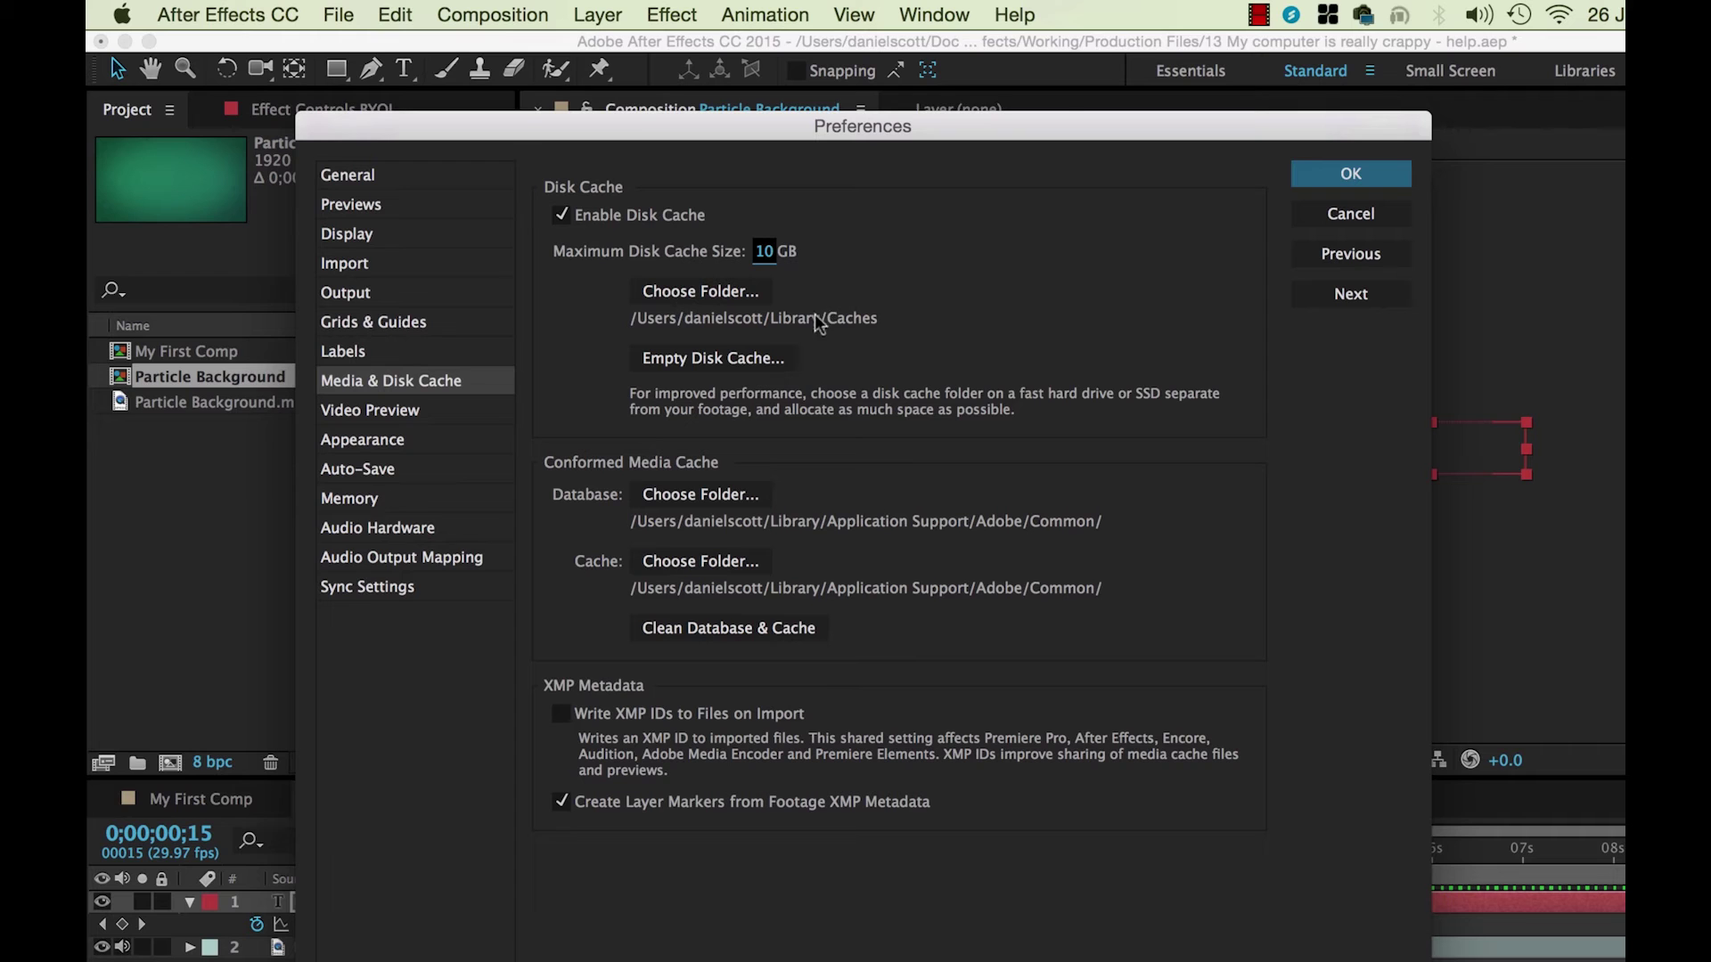
click(680, 294)
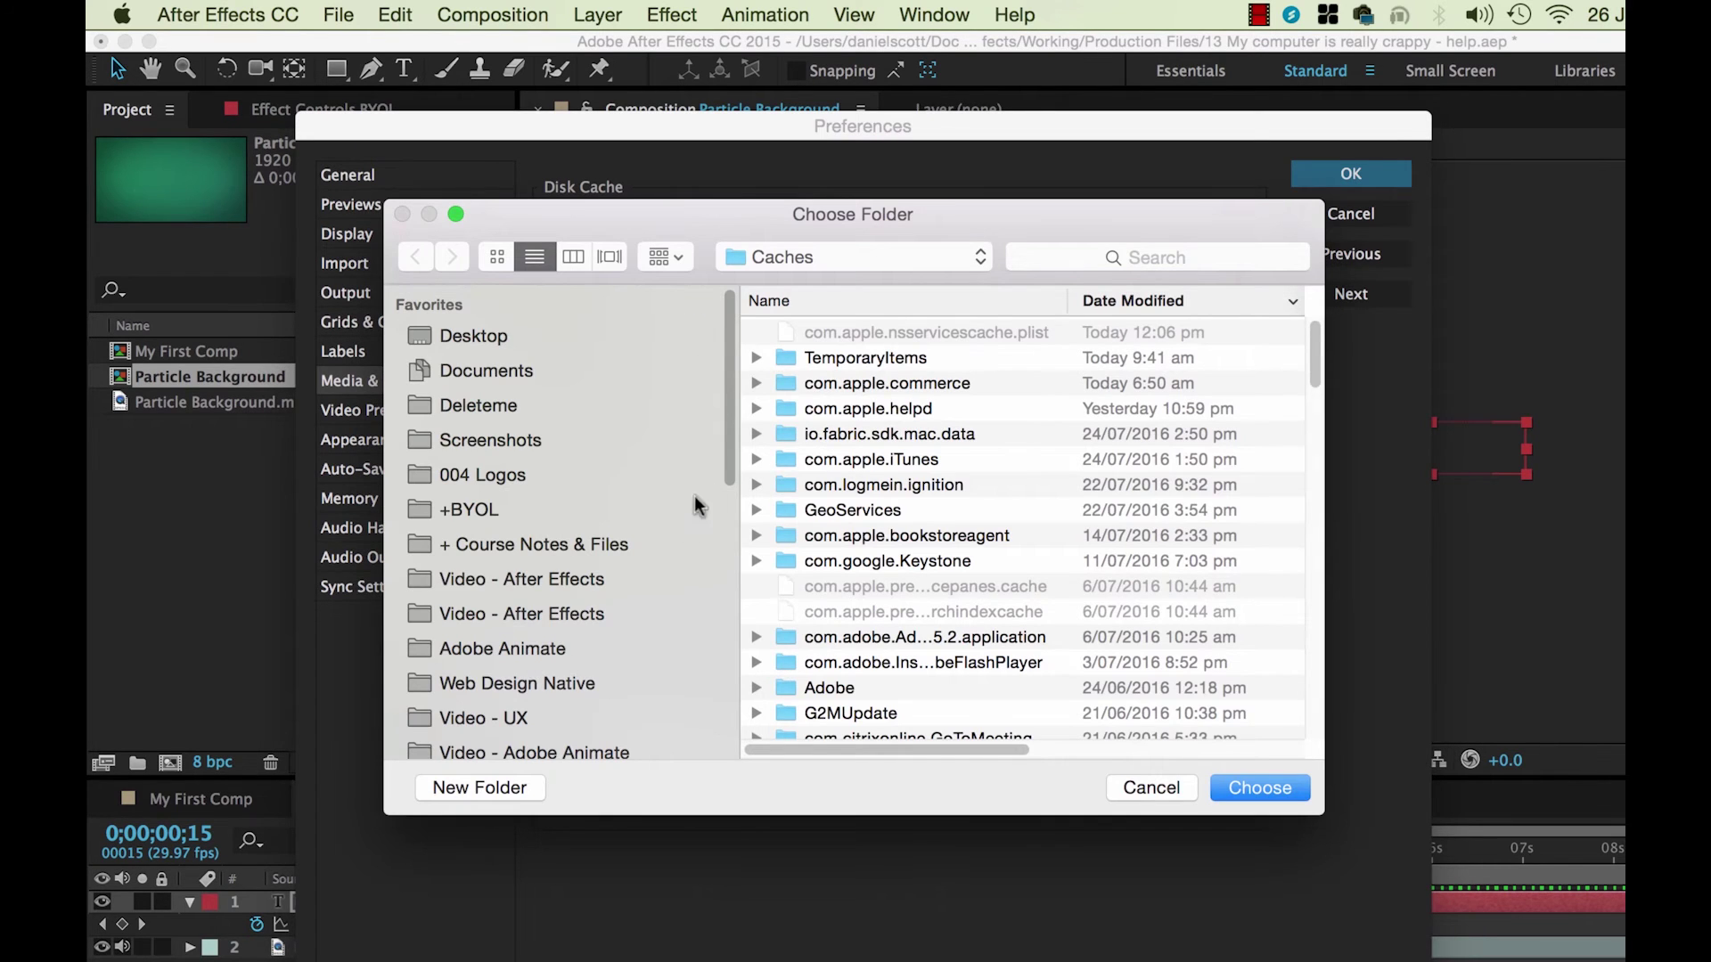
scroll(693, 496, down, 10)
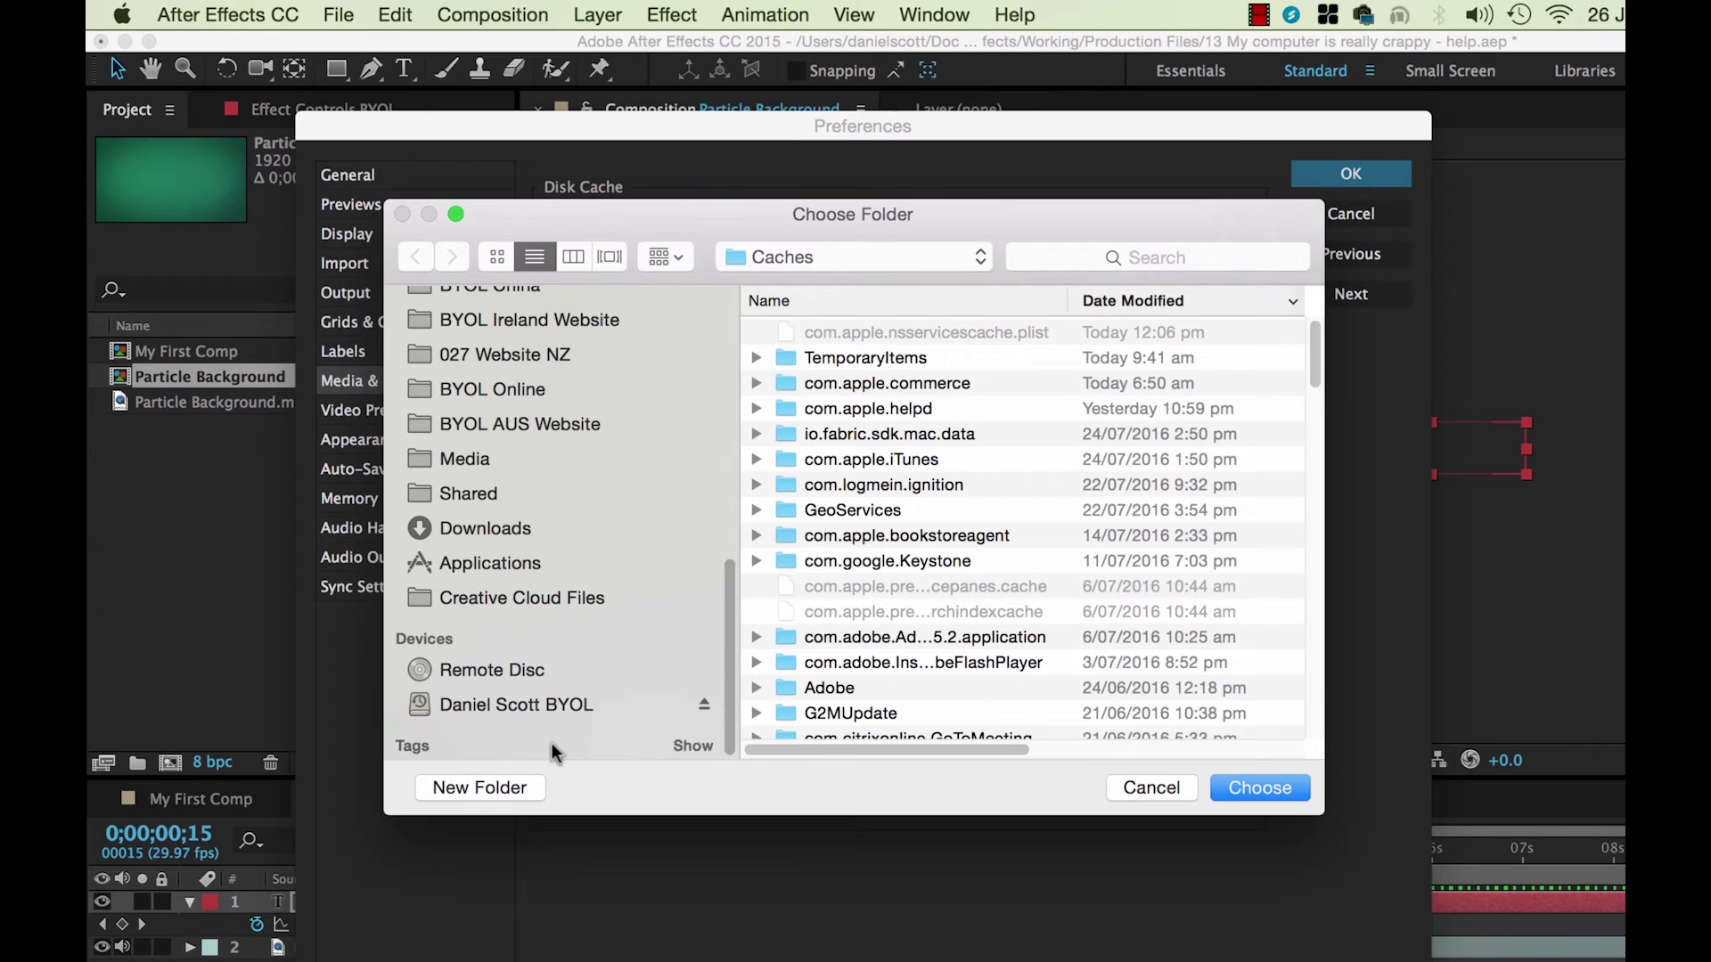
click(1169, 791)
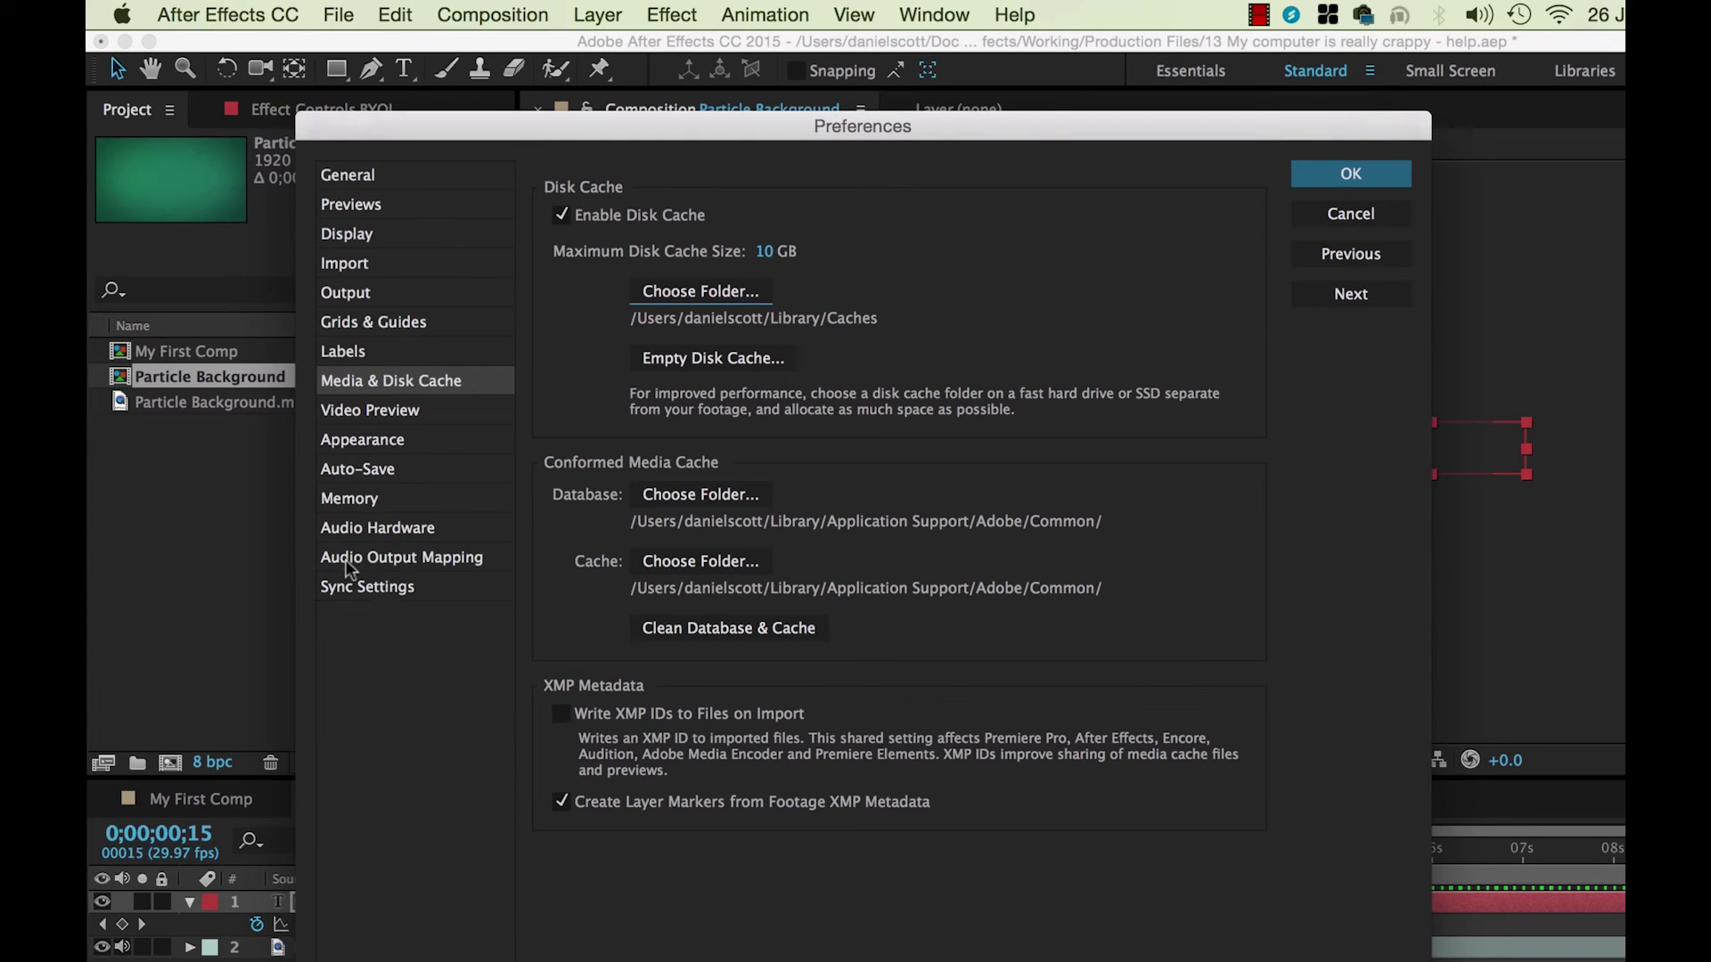
- Switch Preferences to the Memory page: 8 GB installed, 2 GB reserved for other applications
click(399, 412)
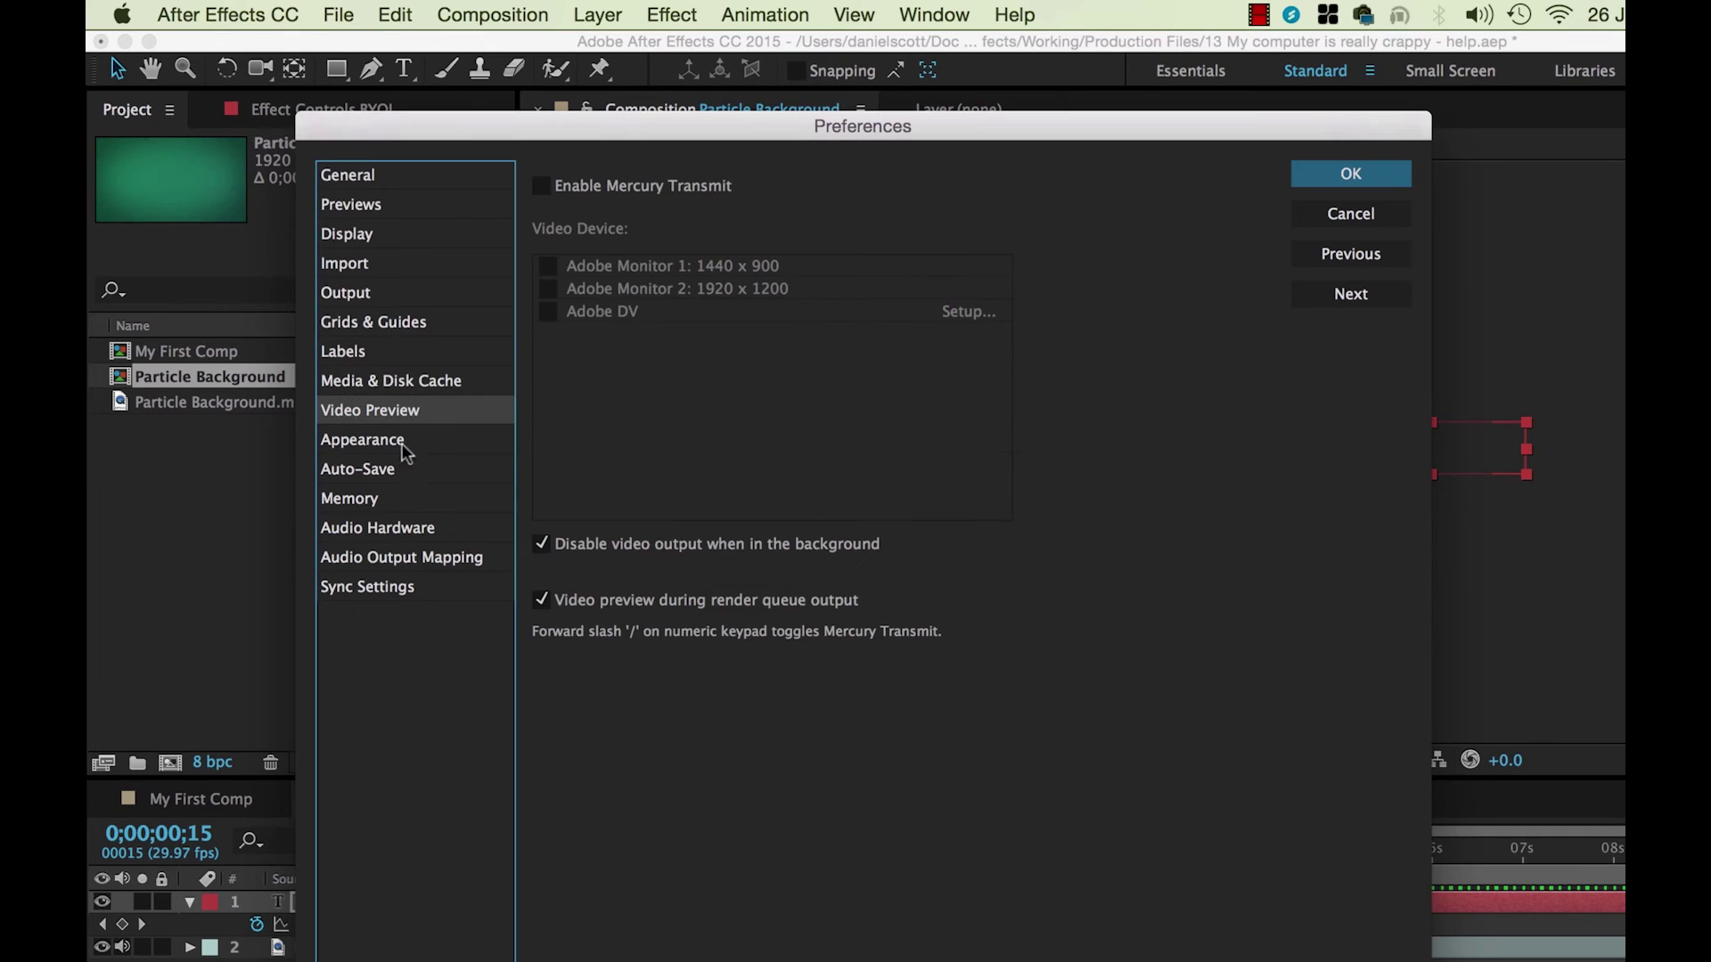
click(404, 446)
click(374, 501)
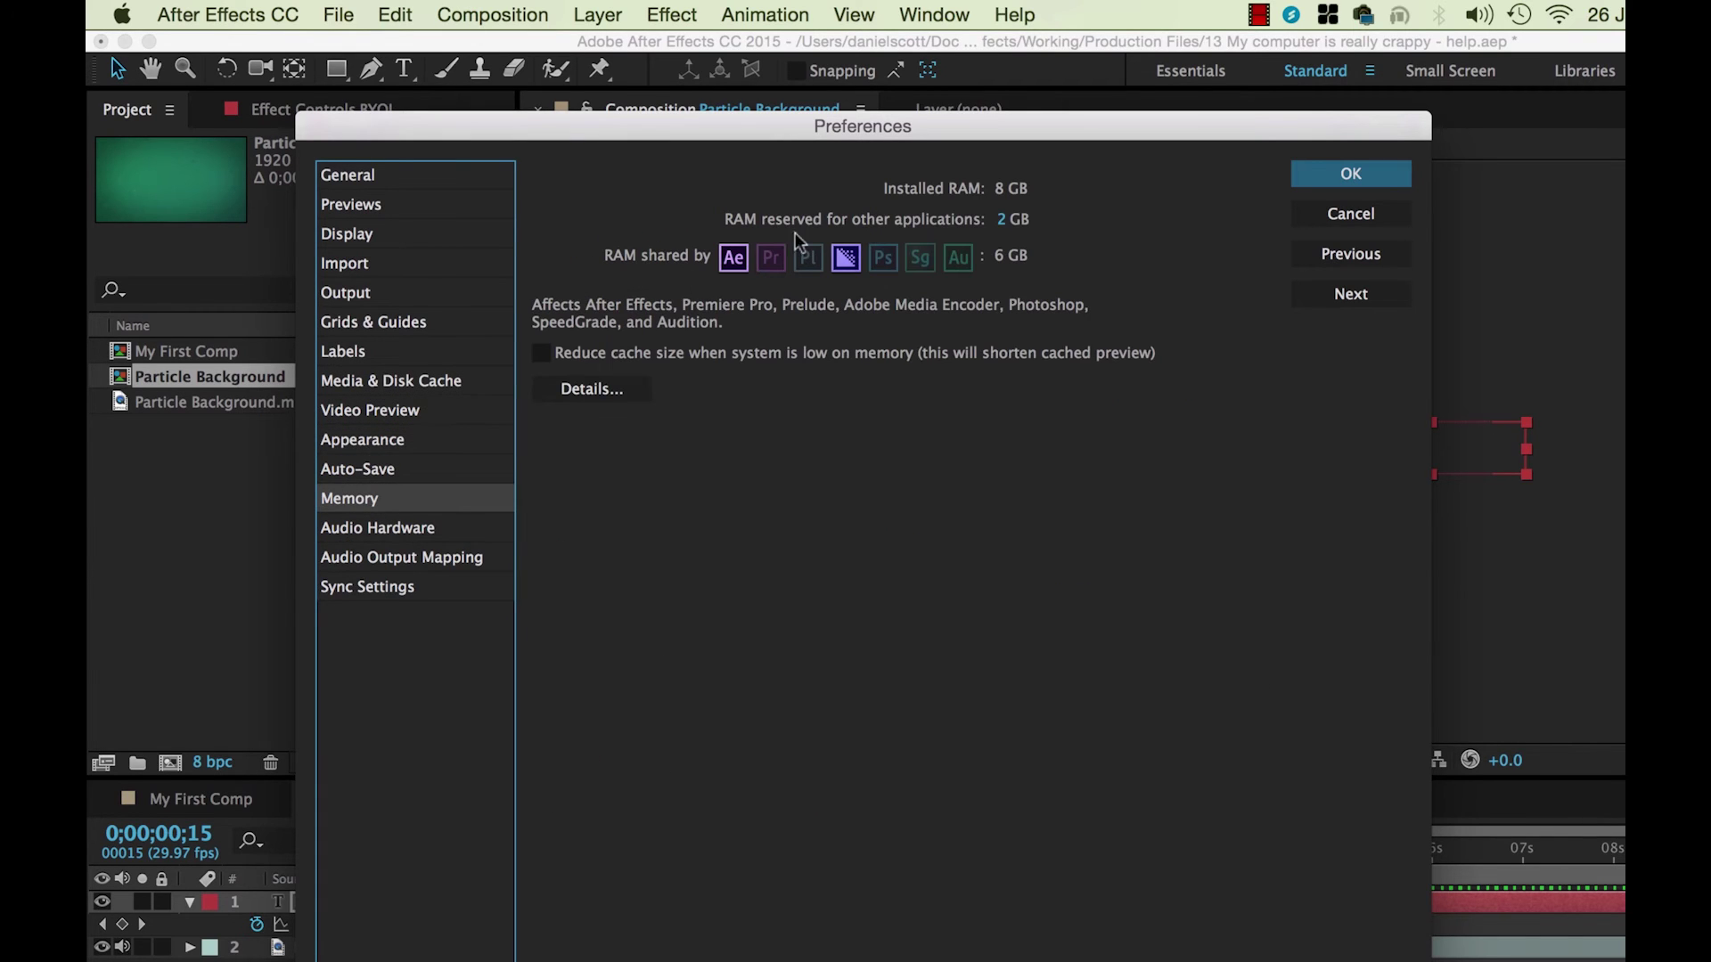